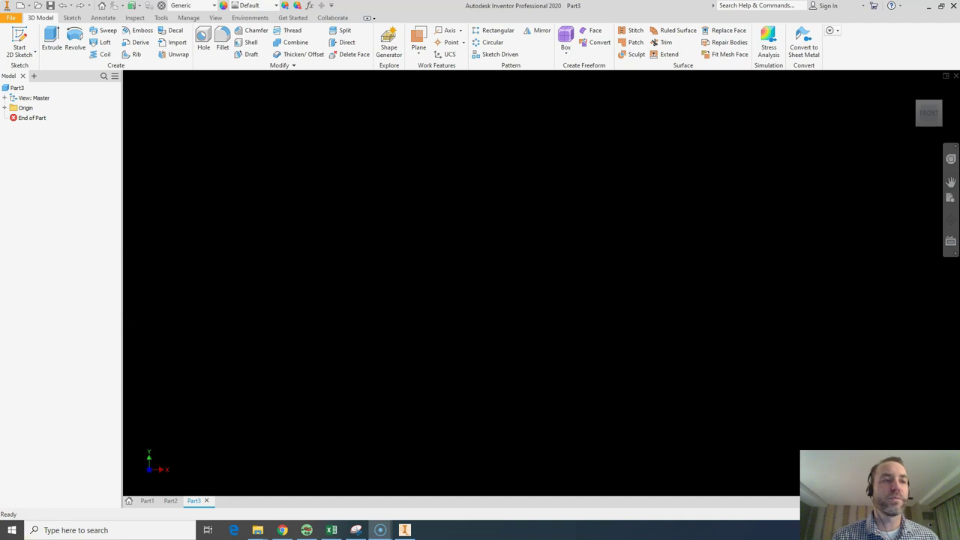
- Start a 2D sketch on the origin plane with Construction mode enabled
click(19, 37)
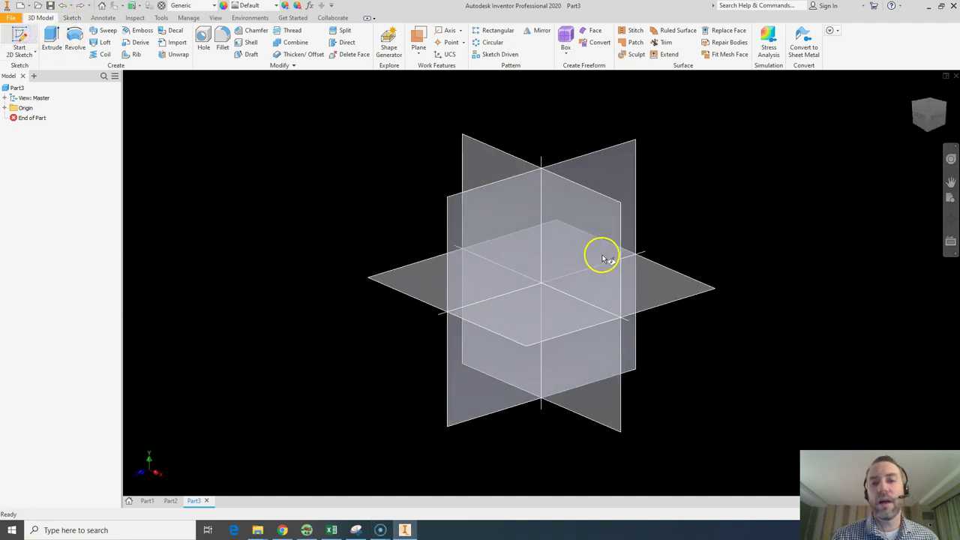
click(606, 257)
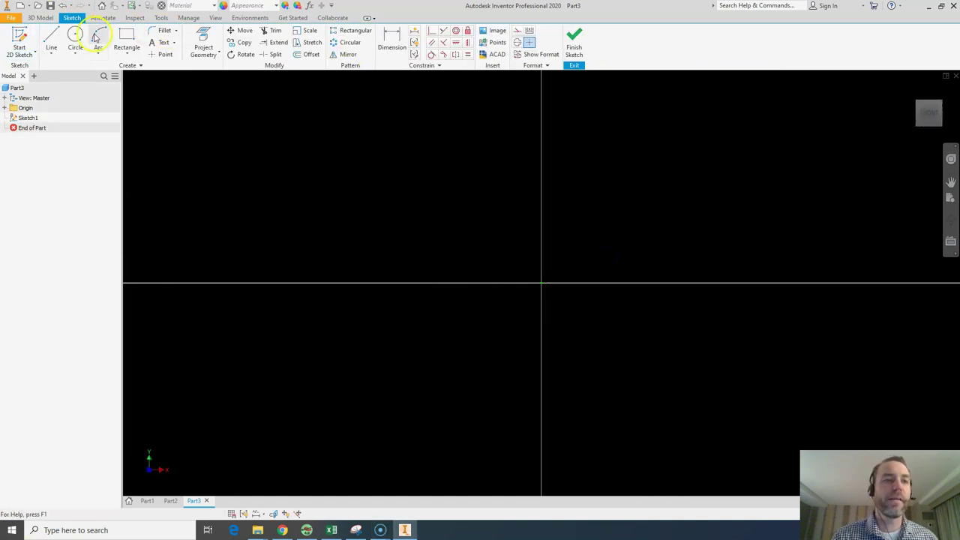
click(518, 30)
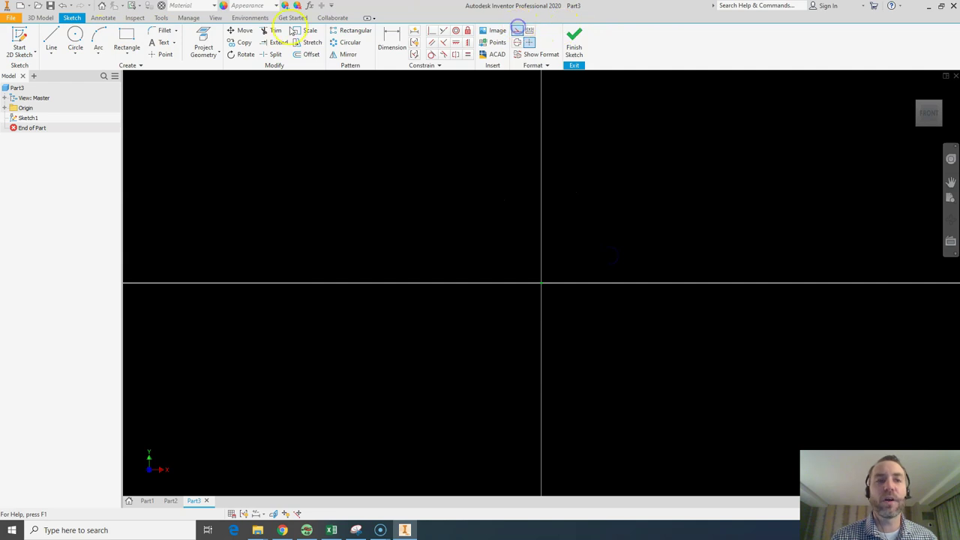
- Draw two construction circles at the origin, one with diameter DIA=1 and one with DIA/2
click(75, 37)
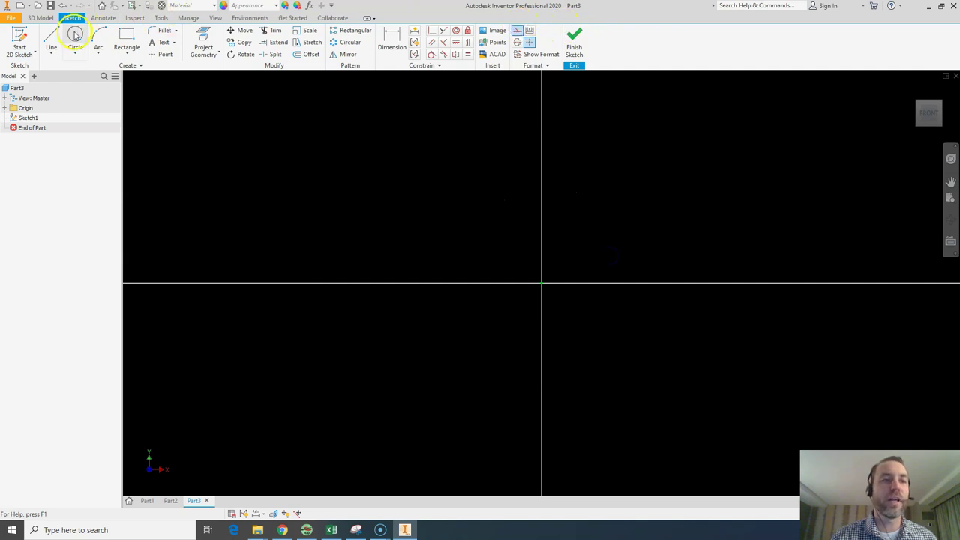
click(540, 283)
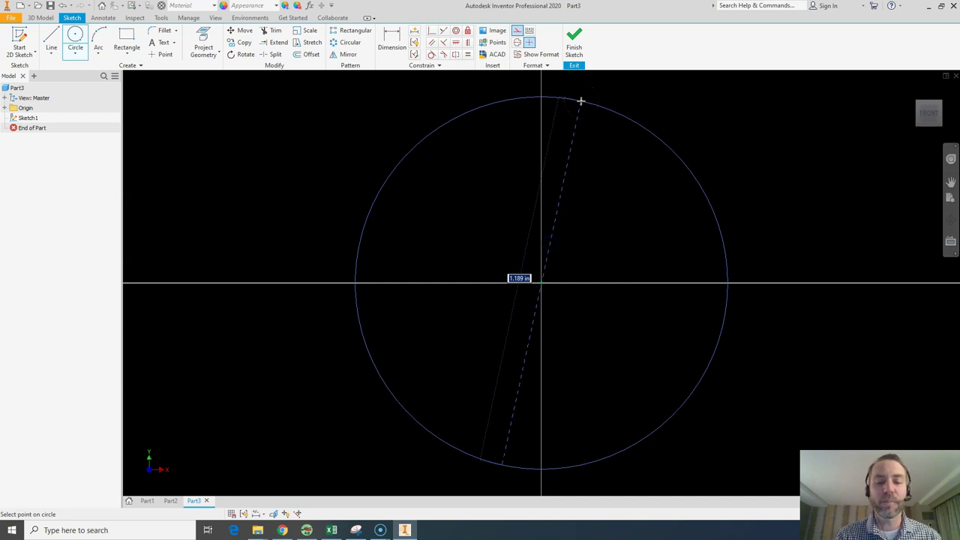
text(DIA)
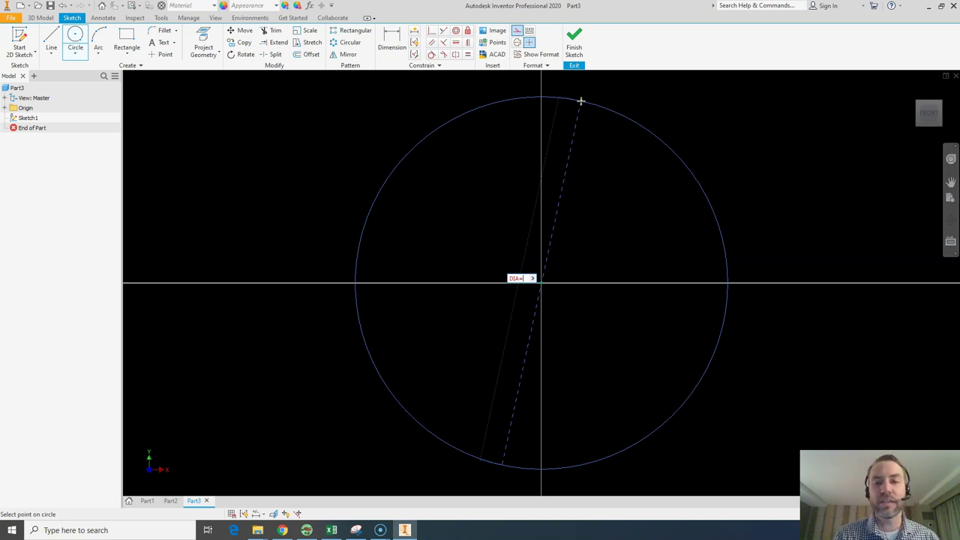
text(=1)
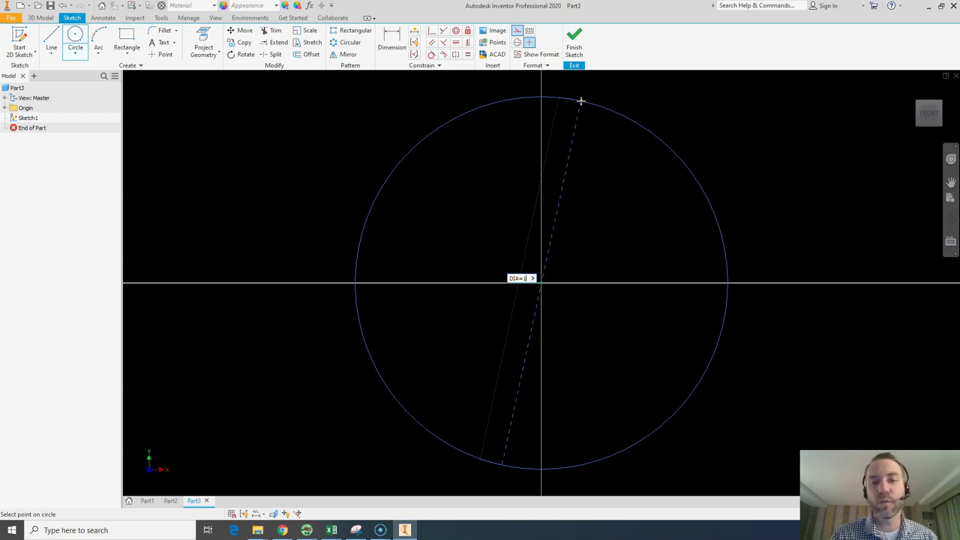
key(Return)
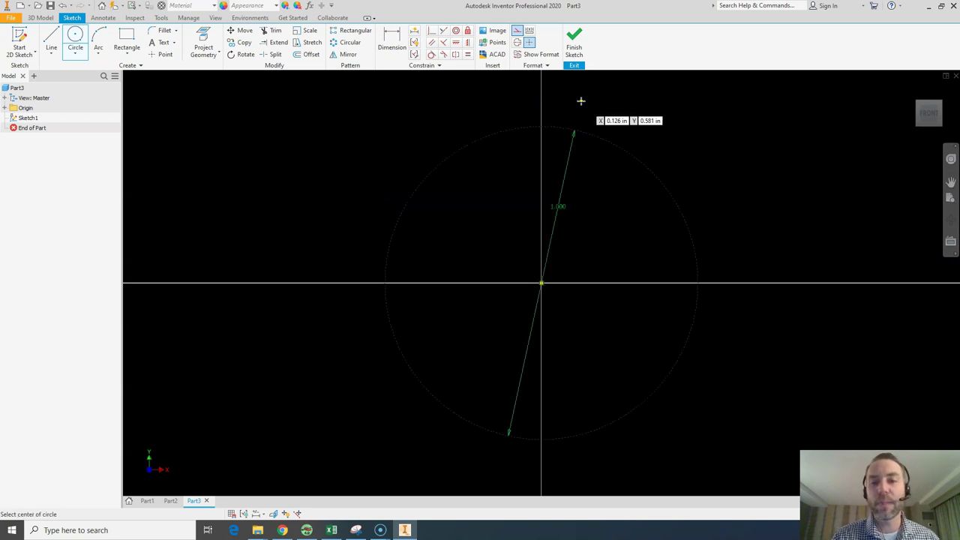
click(541, 283)
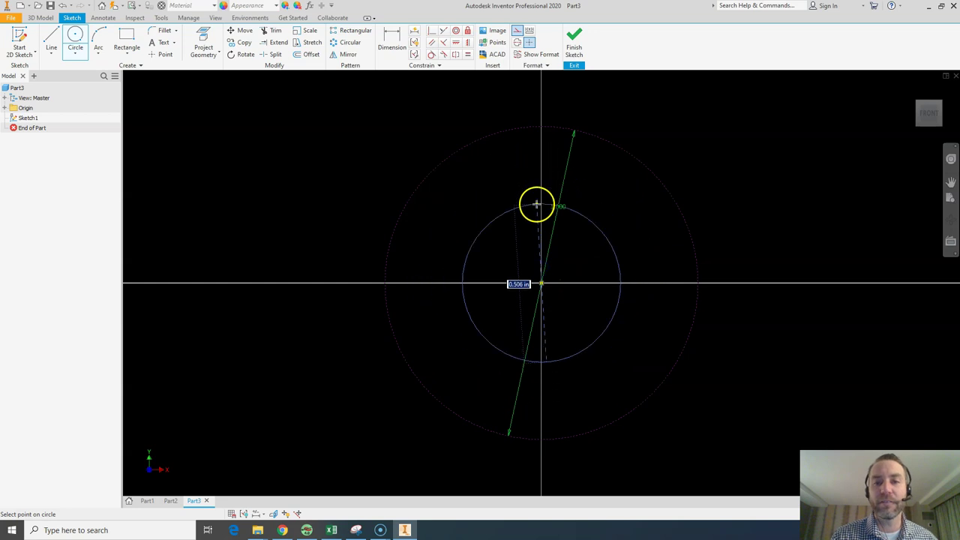
text(DIA/2)
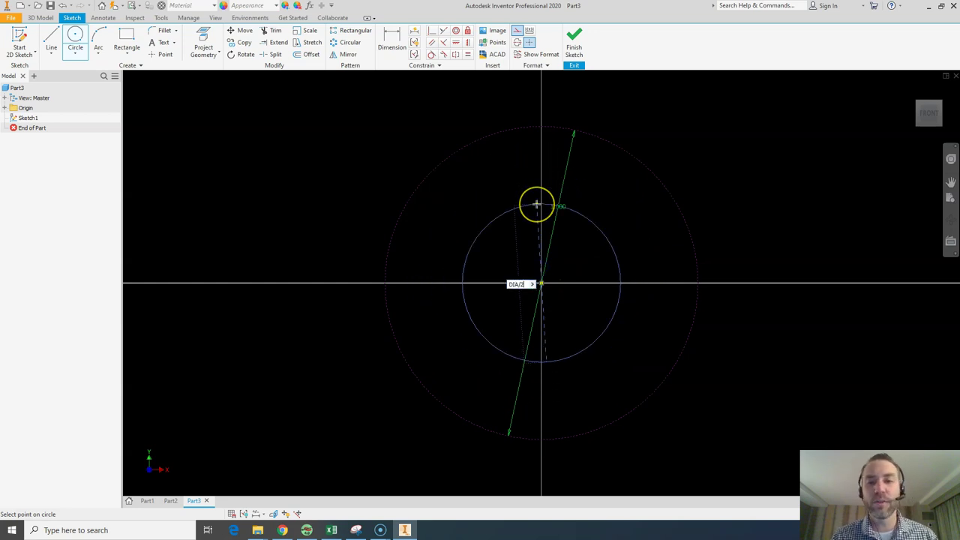
key(Return)
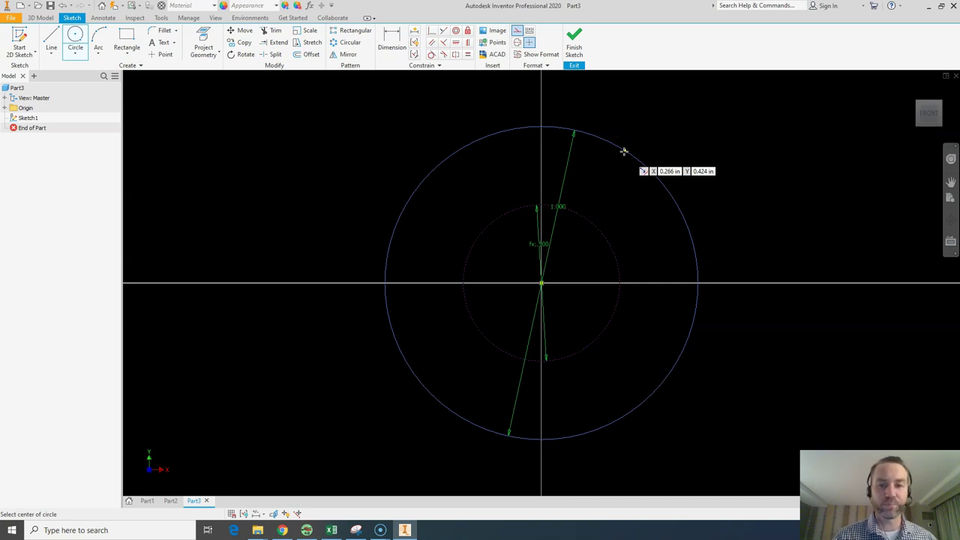
- Start an Equation Curve in the sketch and keep it in Polar form
click(54, 52)
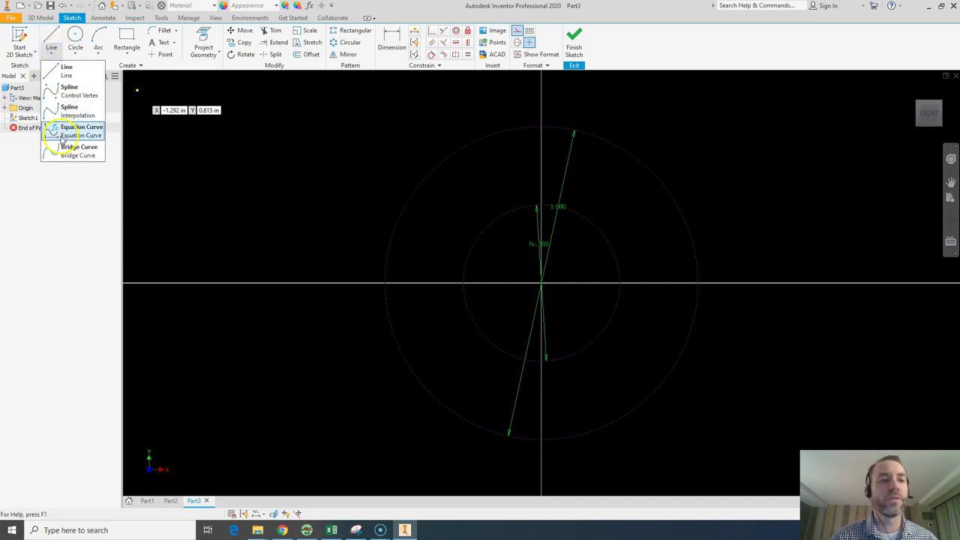
click(62, 138)
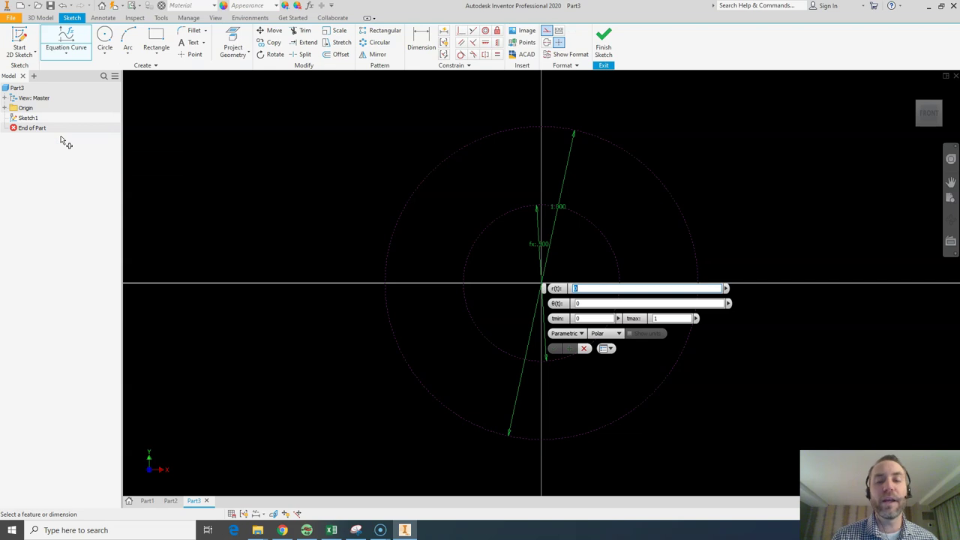
click(616, 333)
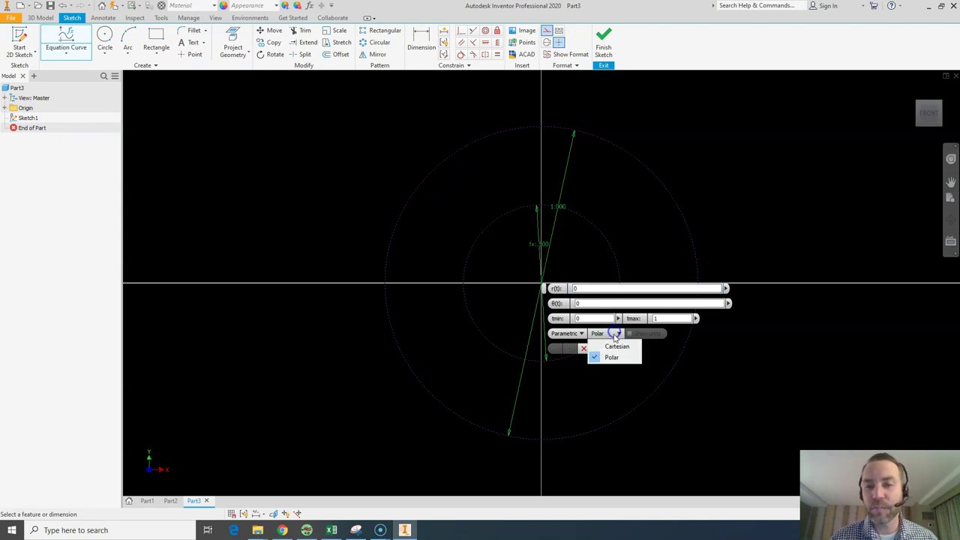
click(612, 357)
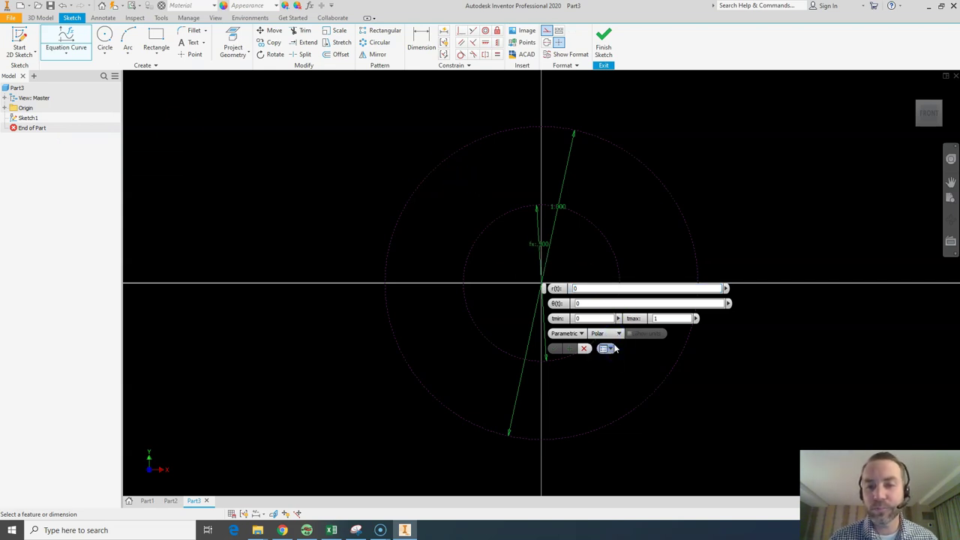
- Enter r(t)=DIA/4*t+DIA/4 and θ(t)=t*360 to preview the spiral
click(588, 288)
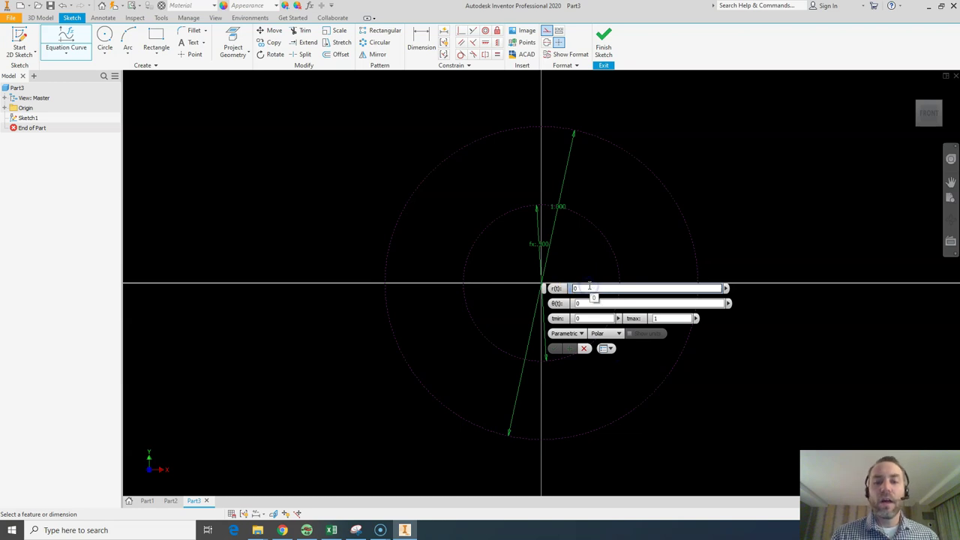
text(DIA)
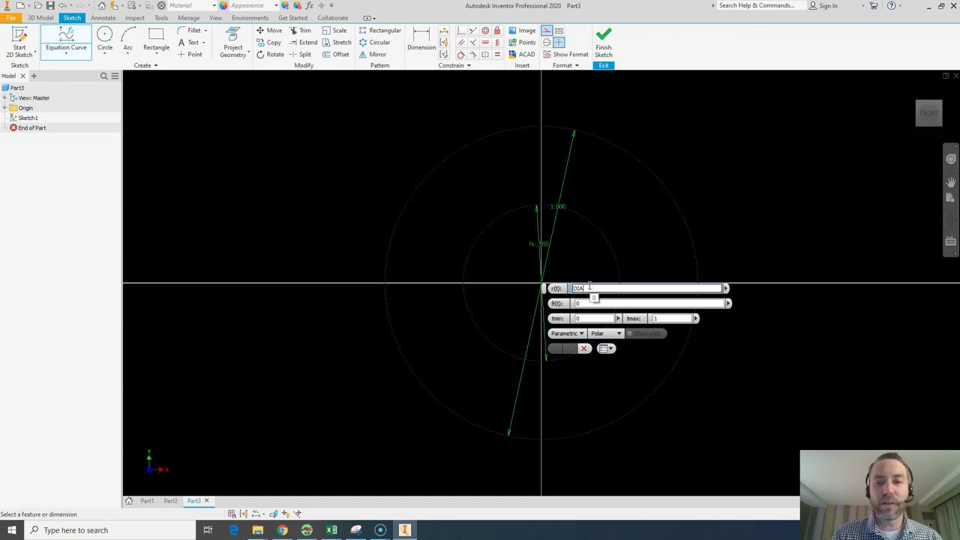
text(/)
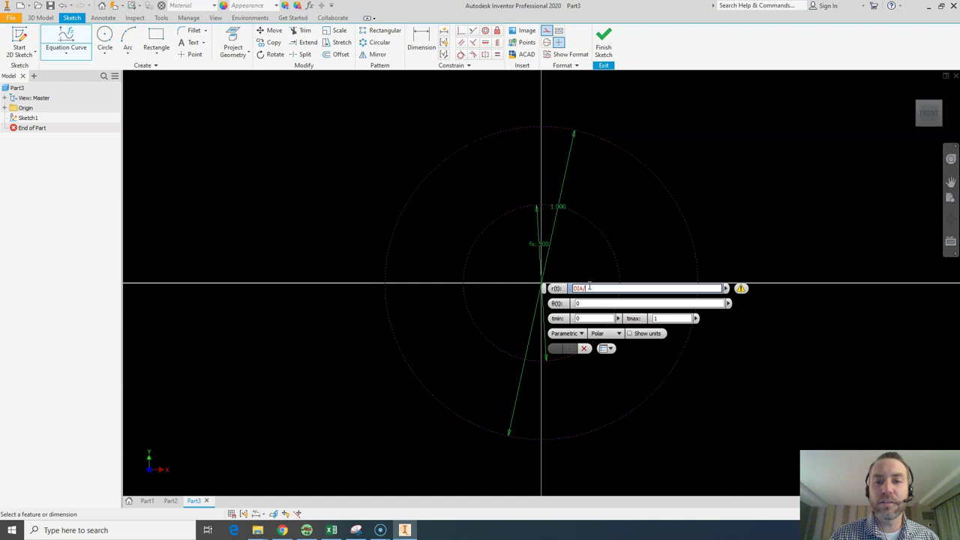
text(4)
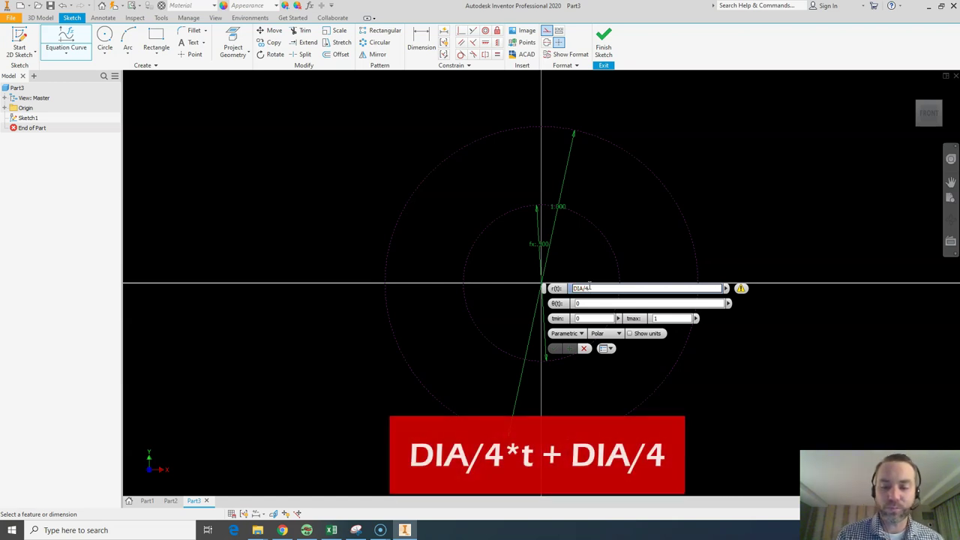
text(*t)
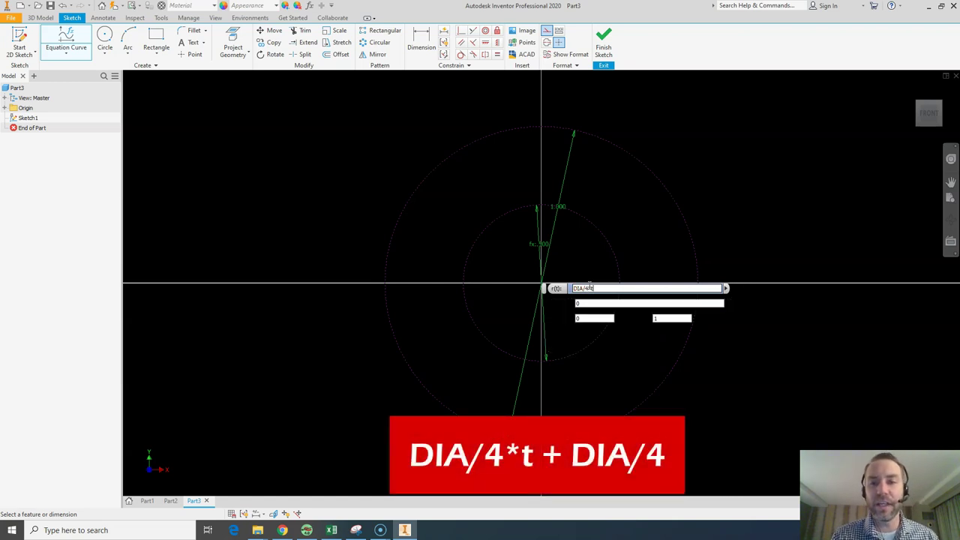
text(+DIA/4)
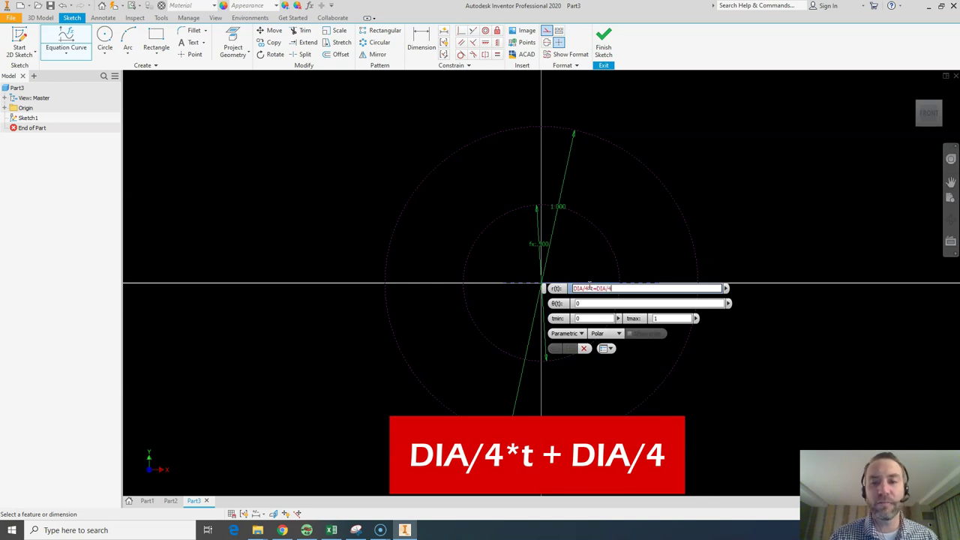
key(BackSpace)
key(BackSpace)
key(BackSpace)
key(BackSpace)
key(BackSpace)
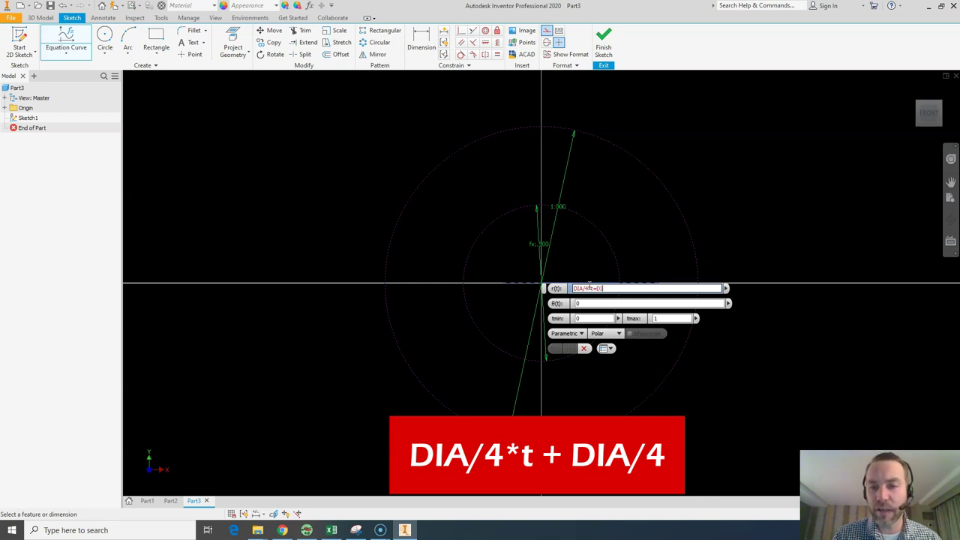
text(DIA/4)
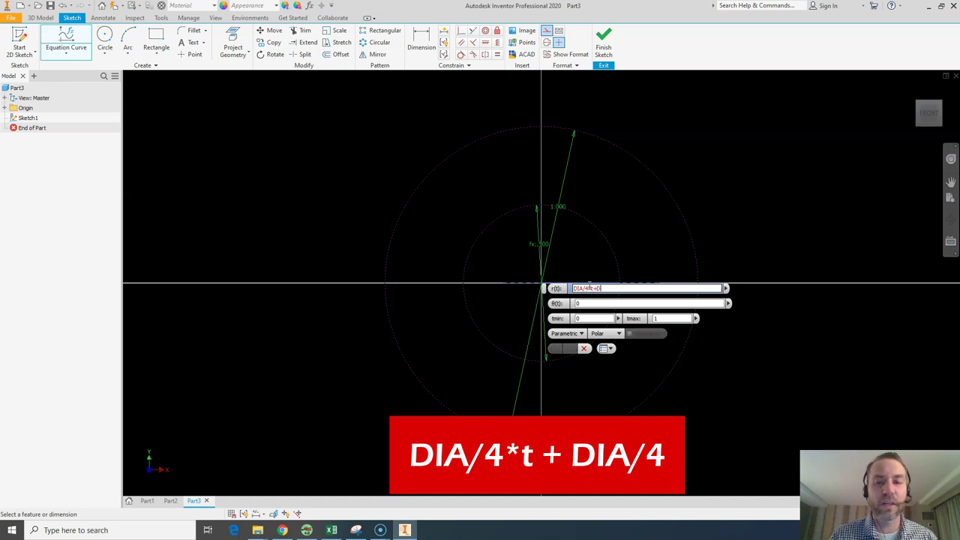
key(Tab)
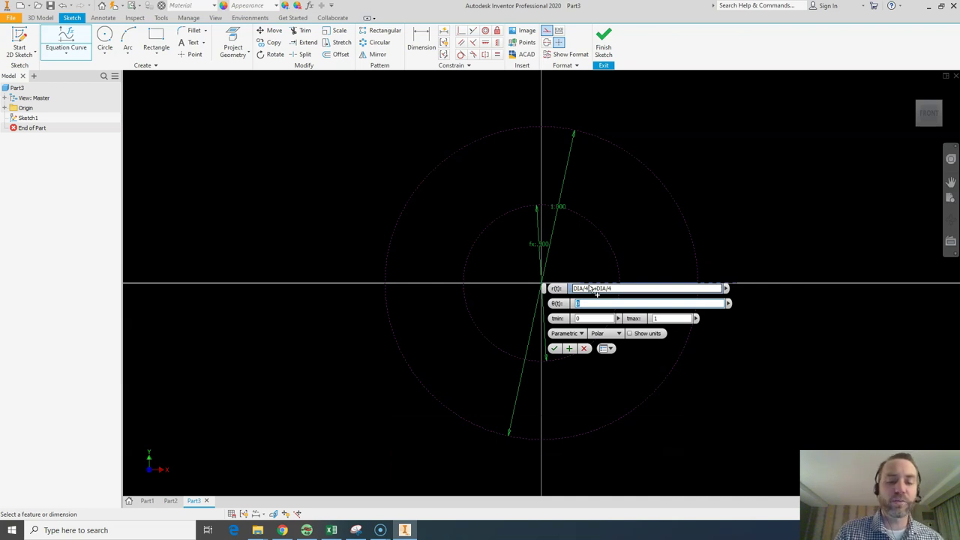
text(t*)
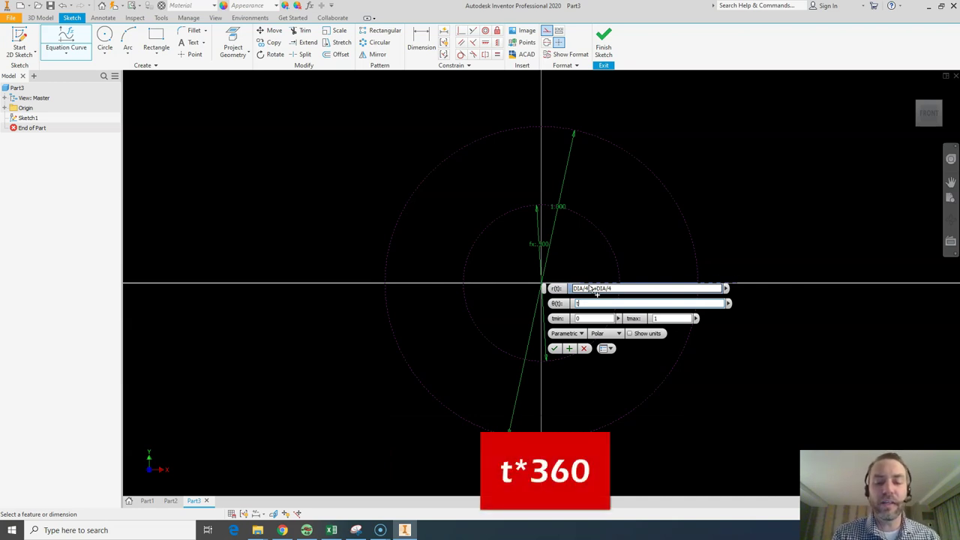
text(360)
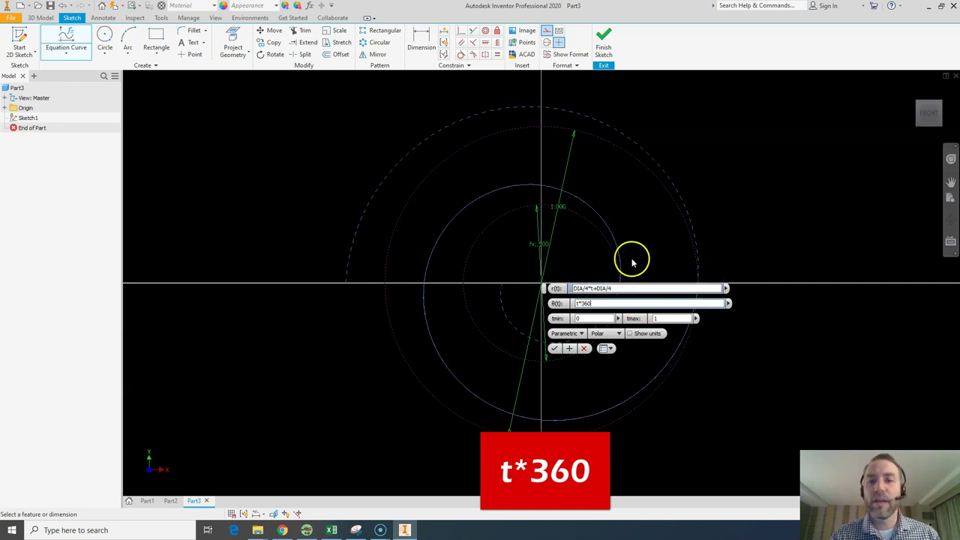
drag(543, 289, 752, 251)
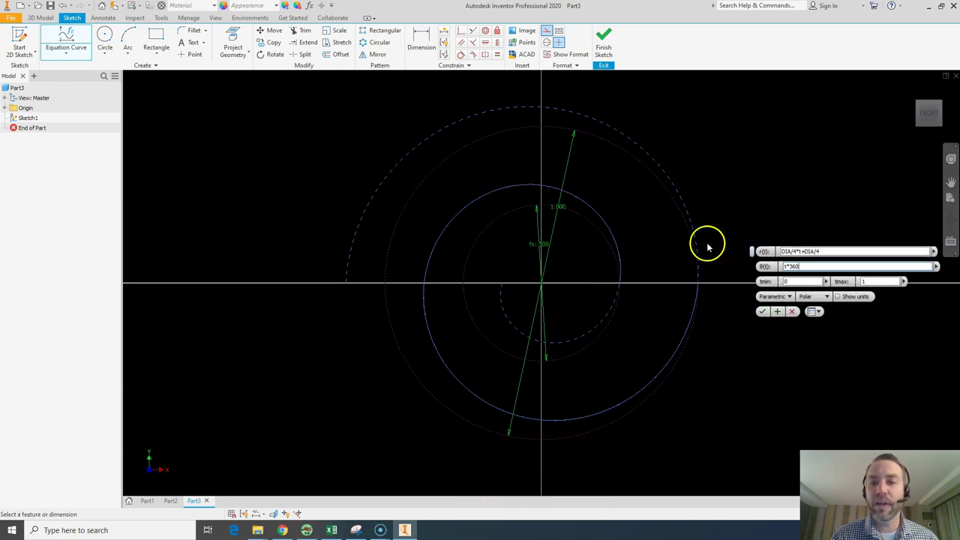
- Place the spiral equation curve and switch it from construction to regular geometry
click(762, 311)
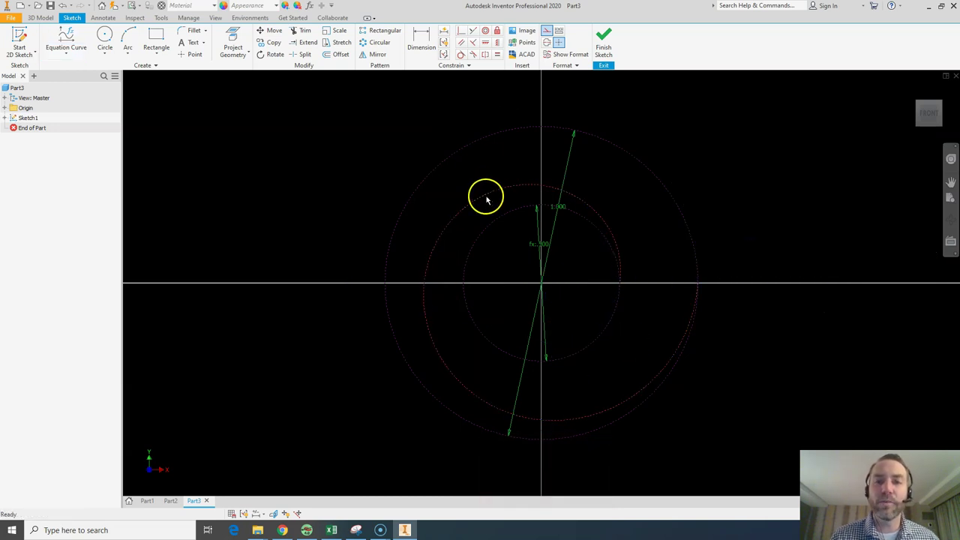
click(553, 31)
click(662, 77)
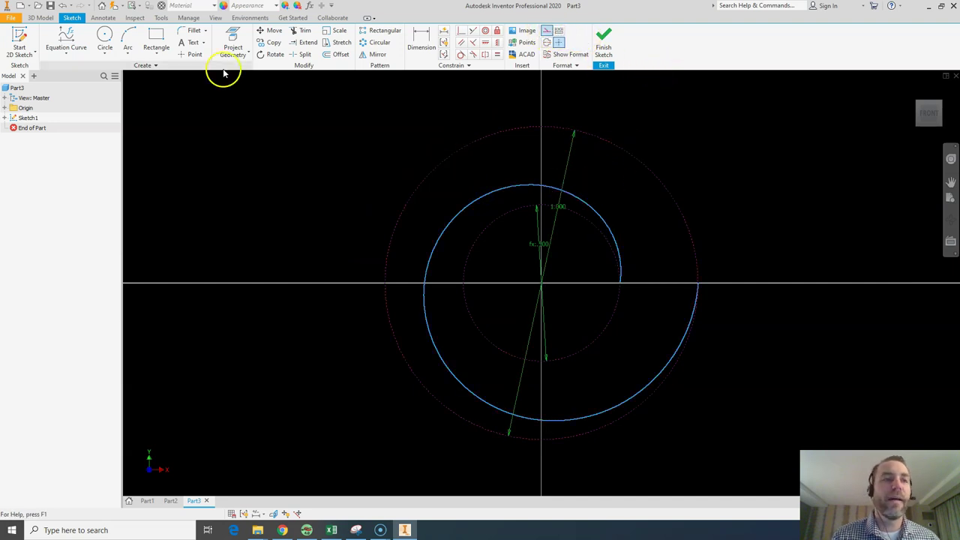
- Draw a solid line along the X axis from the spiral's inner end to its outer end
click(67, 49)
click(72, 66)
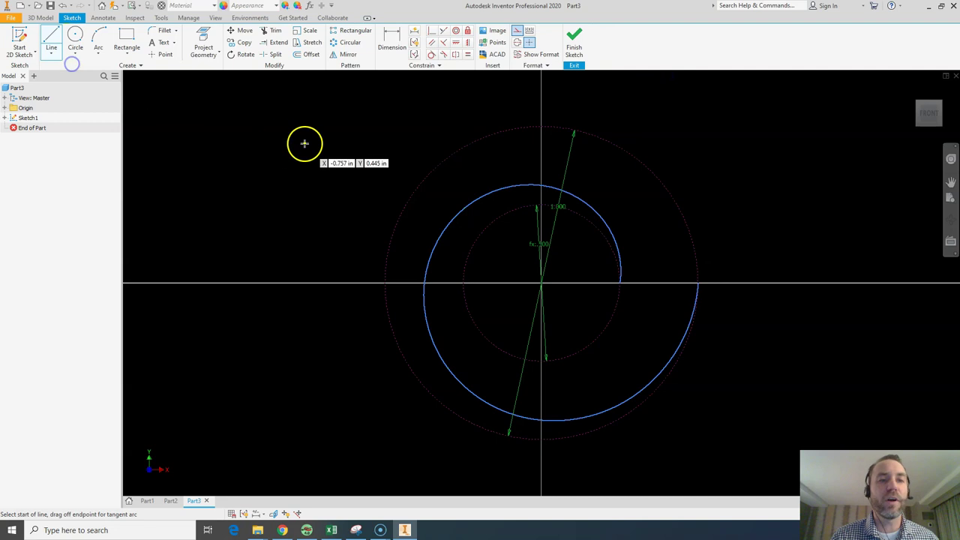
click(620, 283)
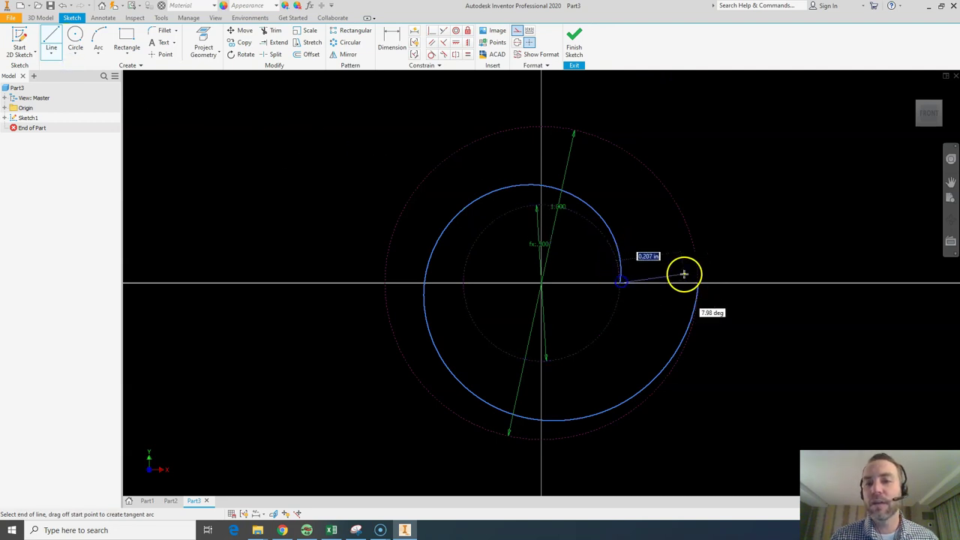
double_click(697, 283)
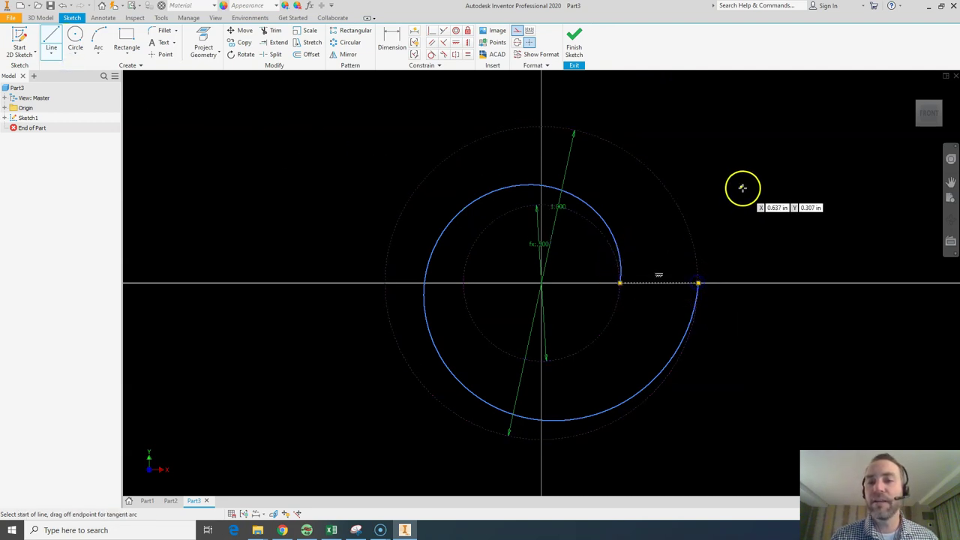
click(516, 30)
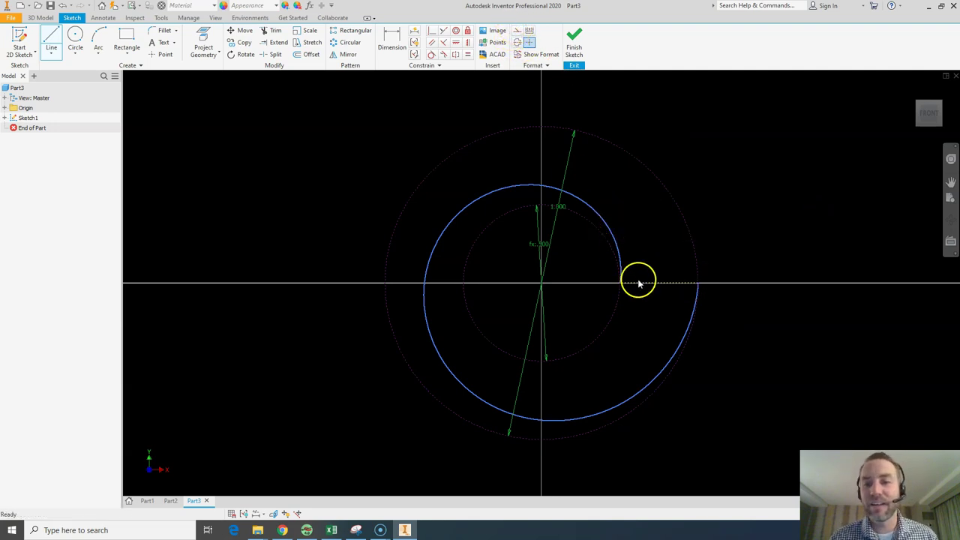
key(Escape)
click(639, 285)
click(517, 30)
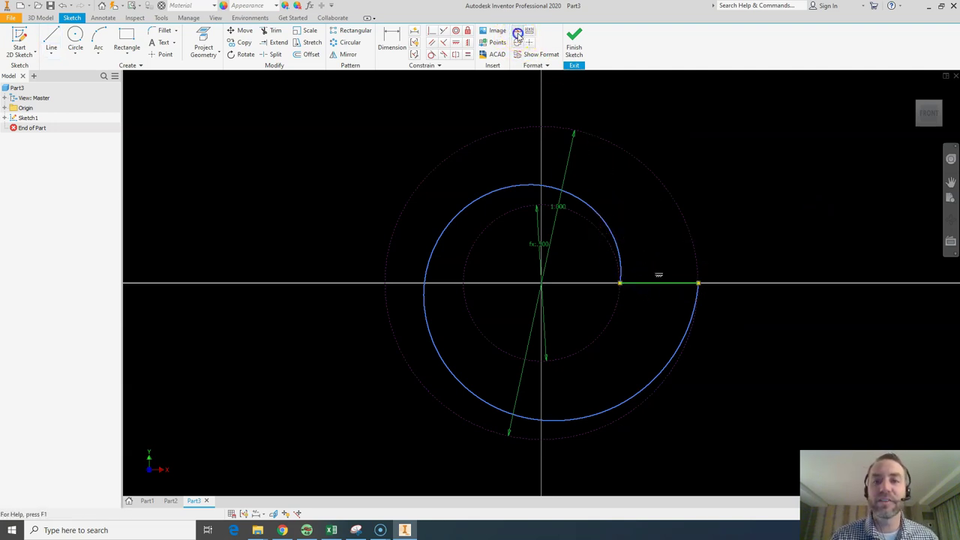
click(684, 135)
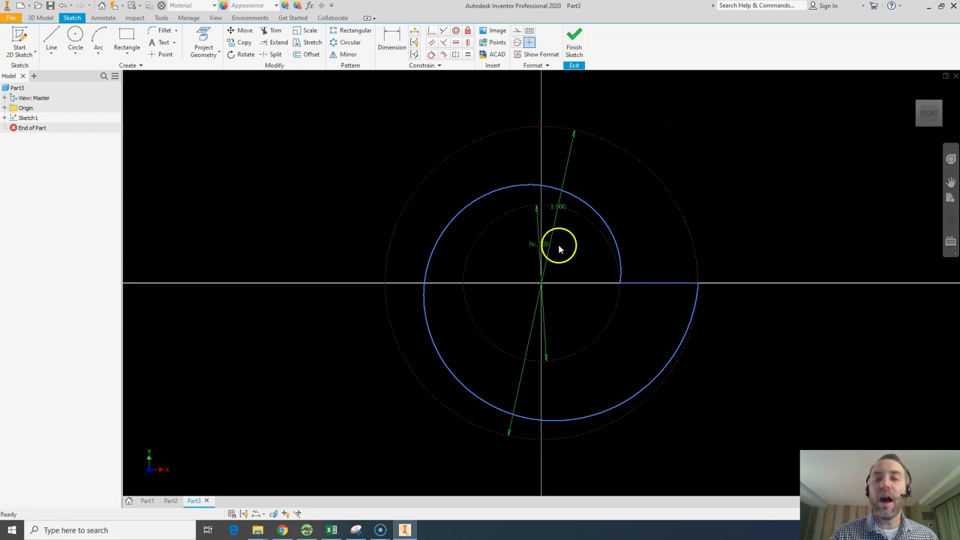
drag(505, 192, 547, 175)
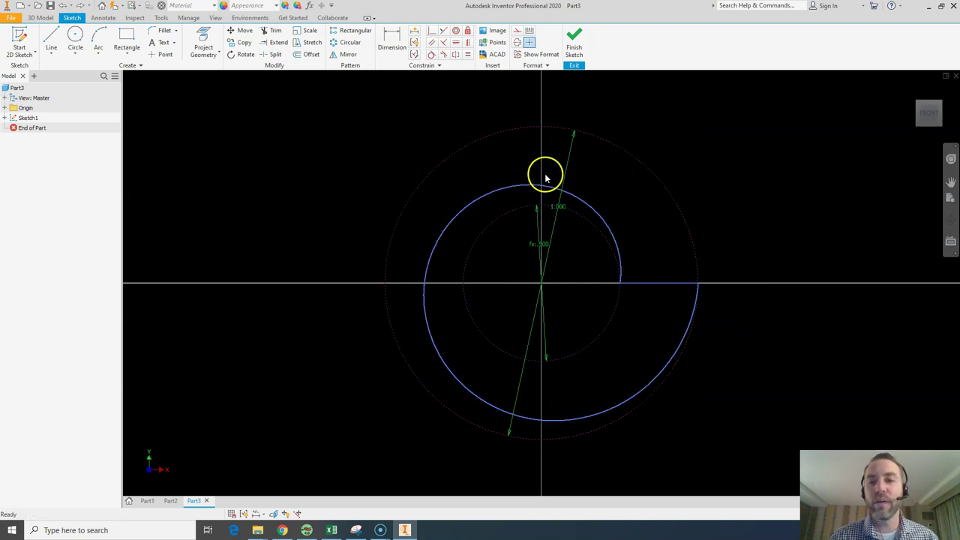
- Make the spiral's inner and outer ends coincident with the axis line
click(431, 31)
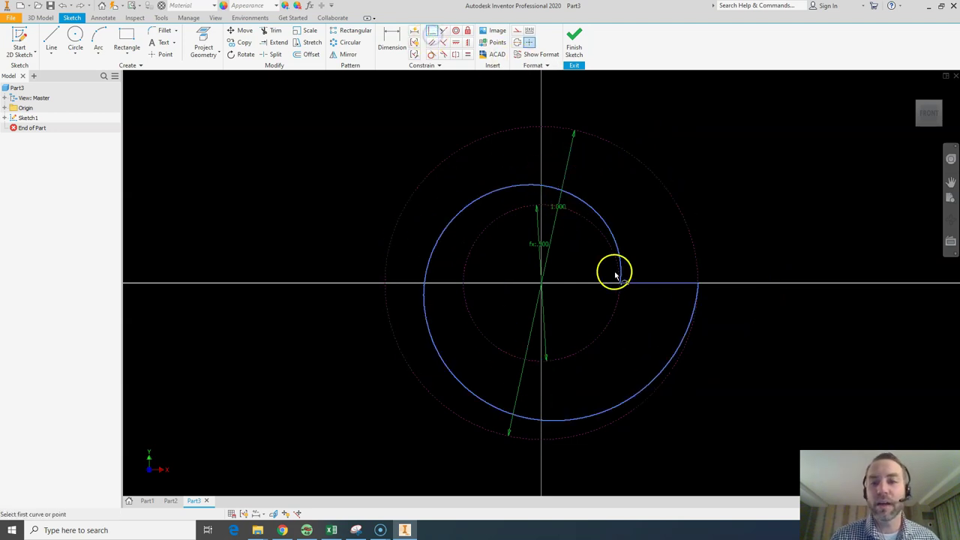
click(620, 279)
click(618, 262)
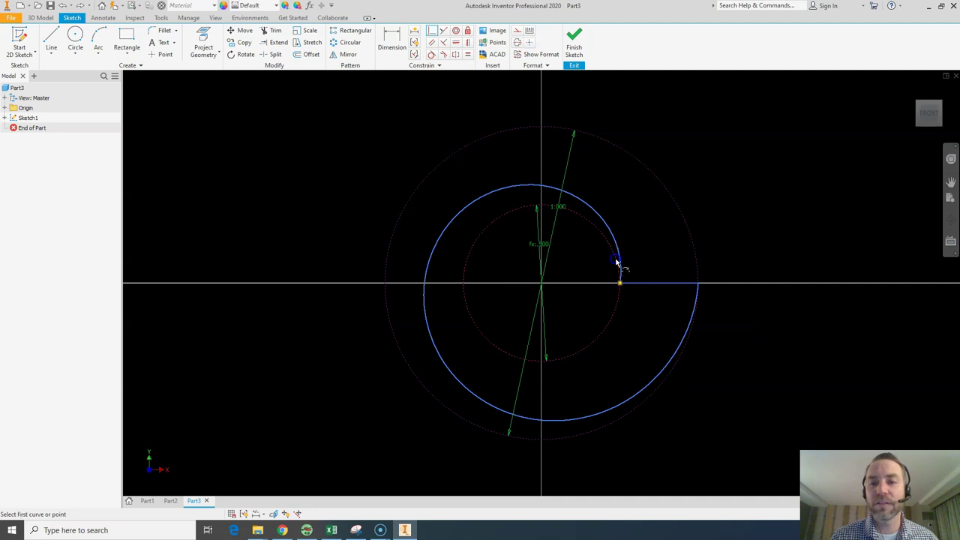
click(699, 284)
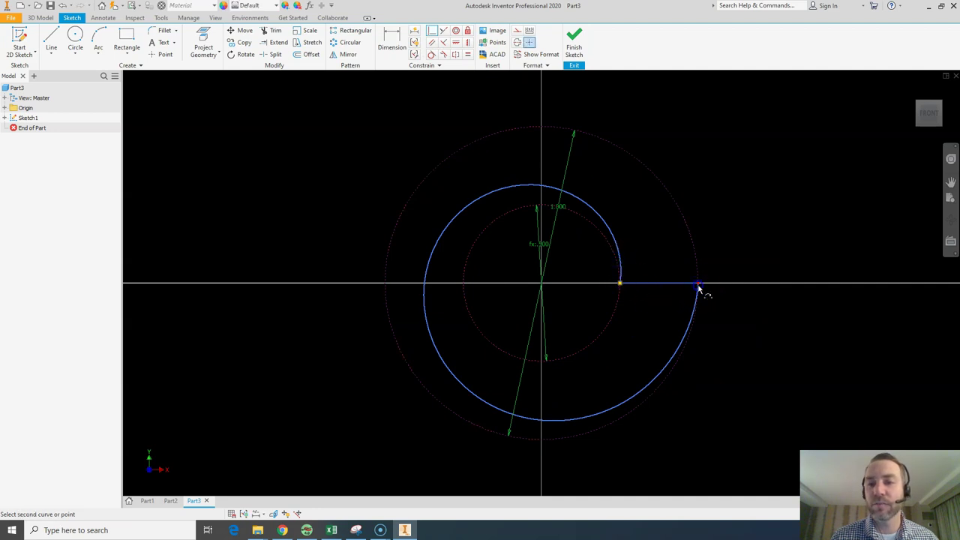
click(696, 264)
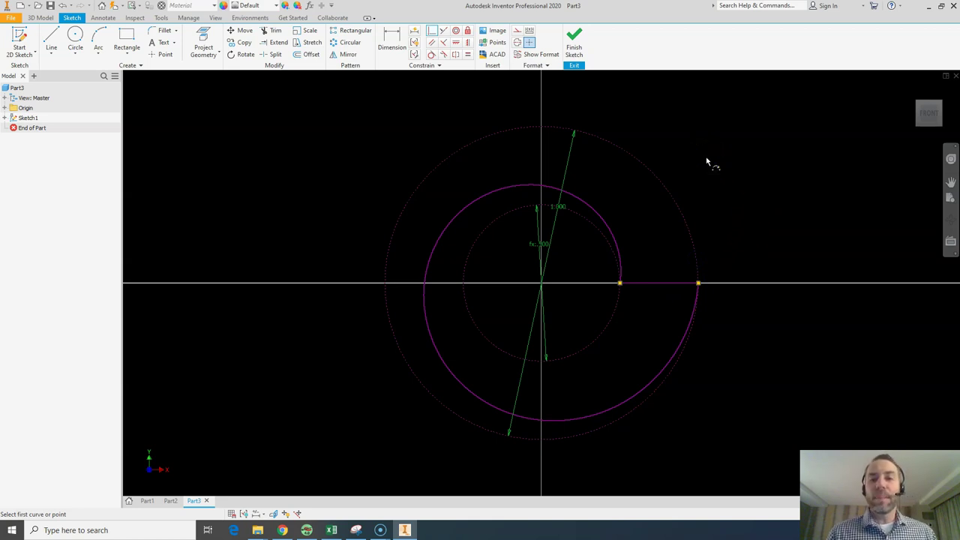
click(499, 99)
click(329, 53)
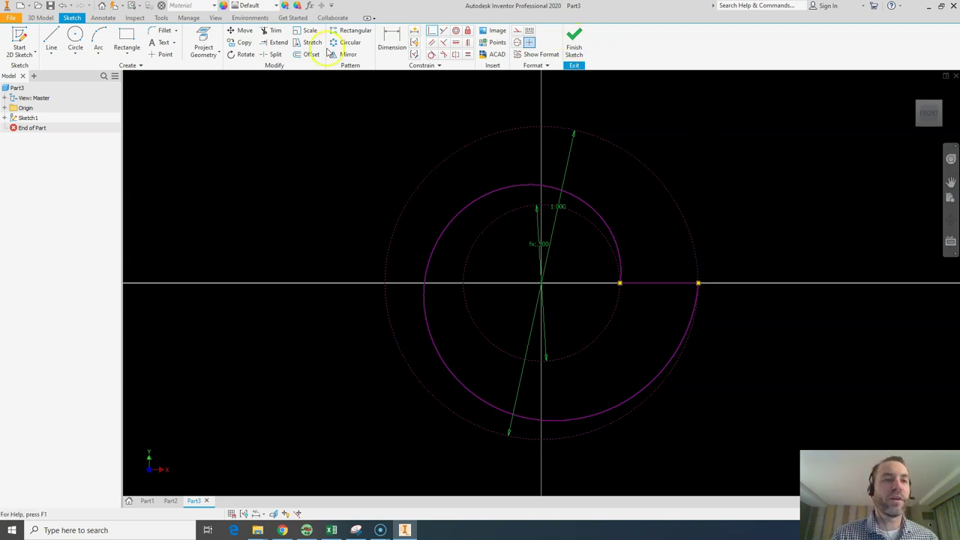
- Draw a .188 circle centred on the sketch origin
click(74, 35)
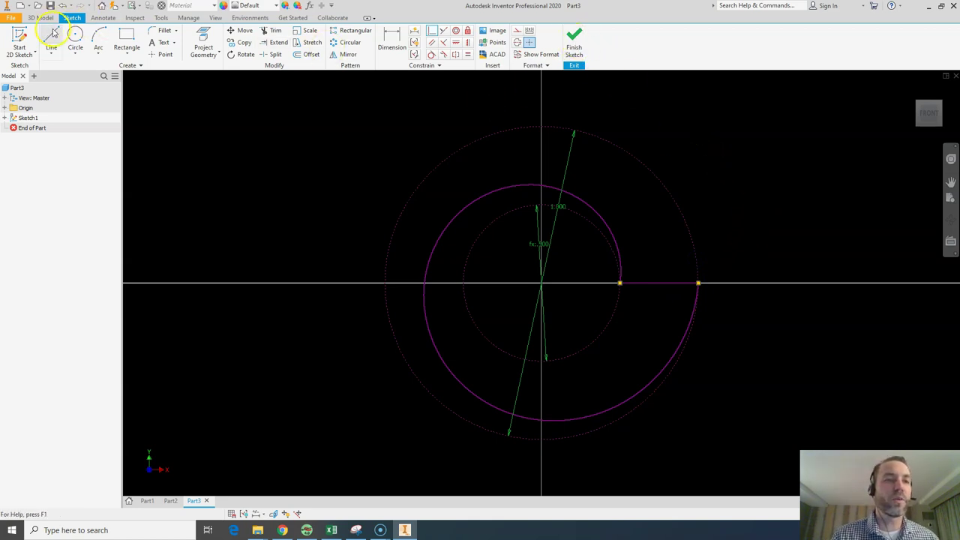
click(540, 284)
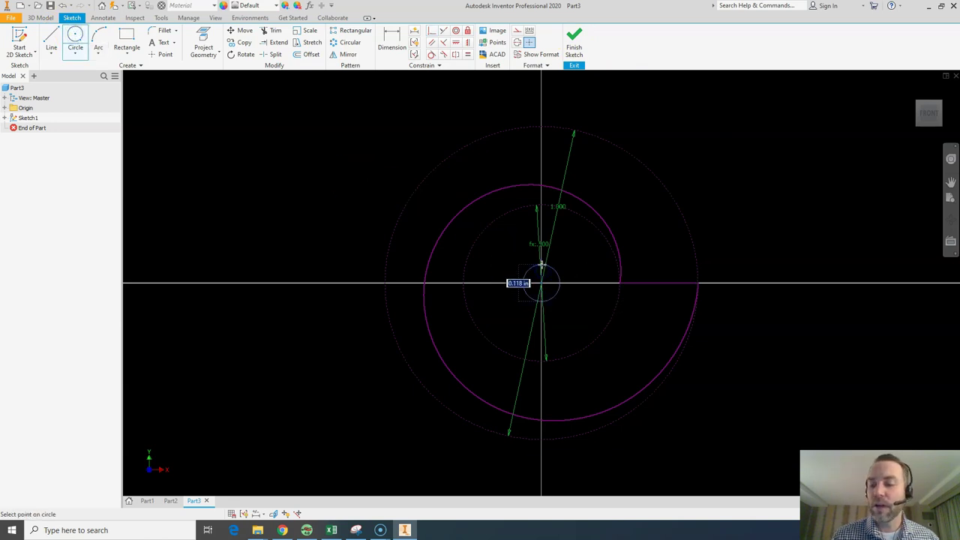
text(.188)
key(Return)
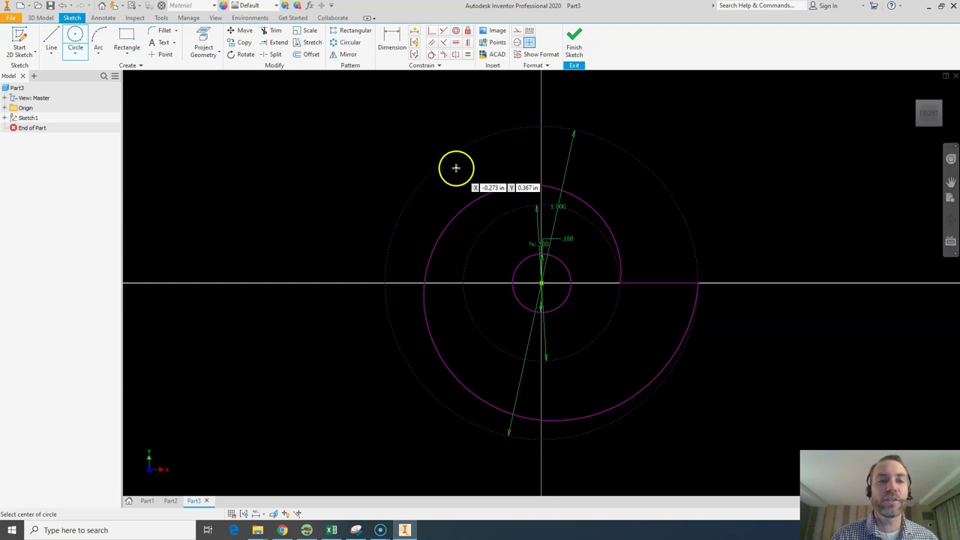
- Extrude the spiral profile 3/16 in with Symmetric direction to create Extrusion1
key(e)
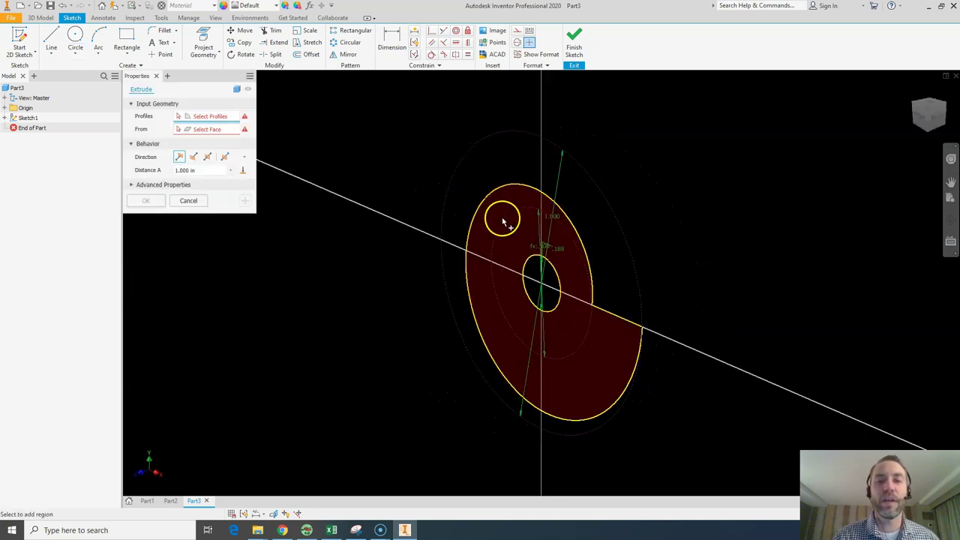
click(504, 218)
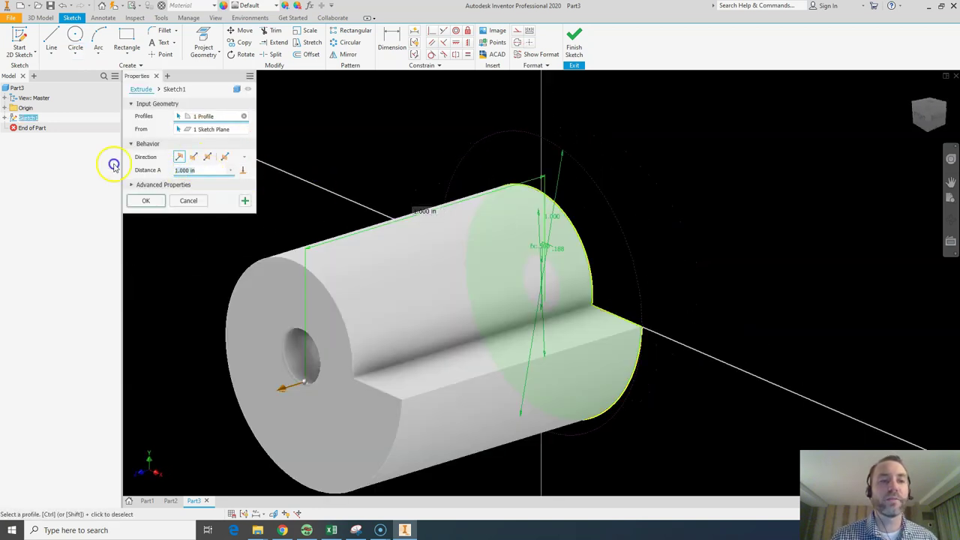
text(3/16)
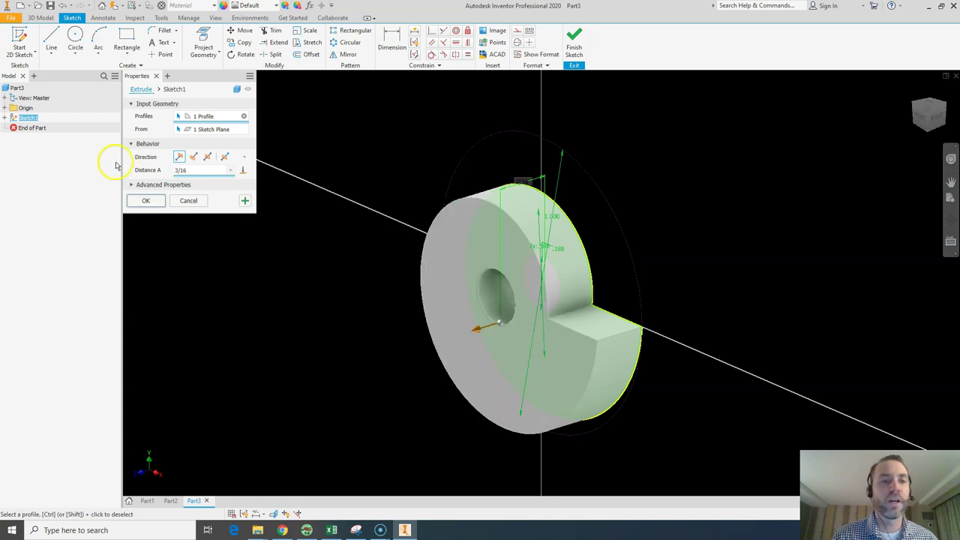
click(224, 156)
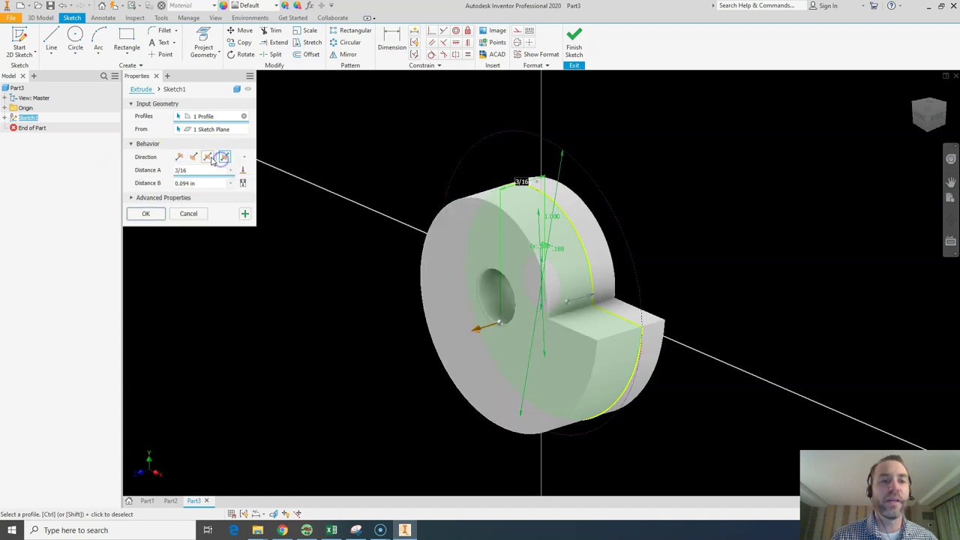
click(208, 156)
click(154, 200)
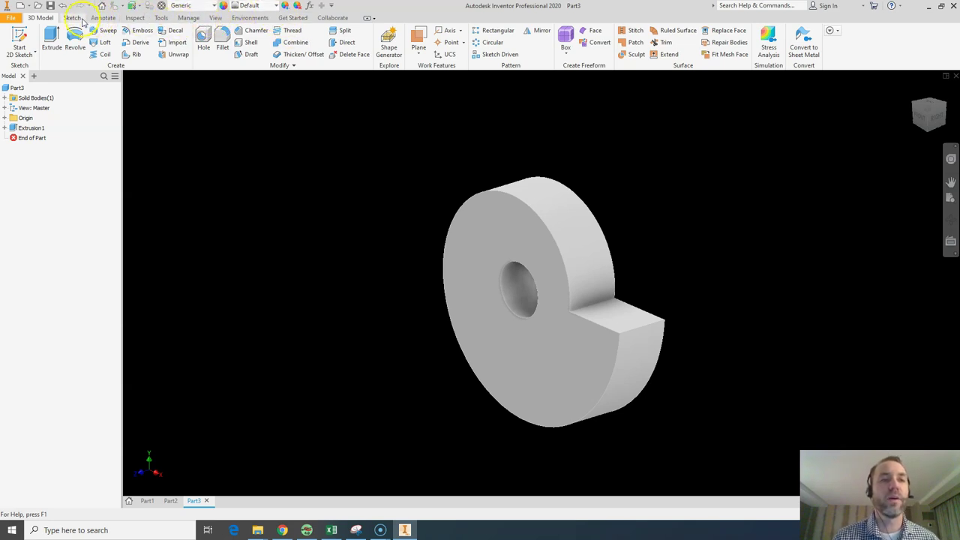
- Change the DIA parameter from 1 in to 2.5 in using the Parameters dialog
click(188, 17)
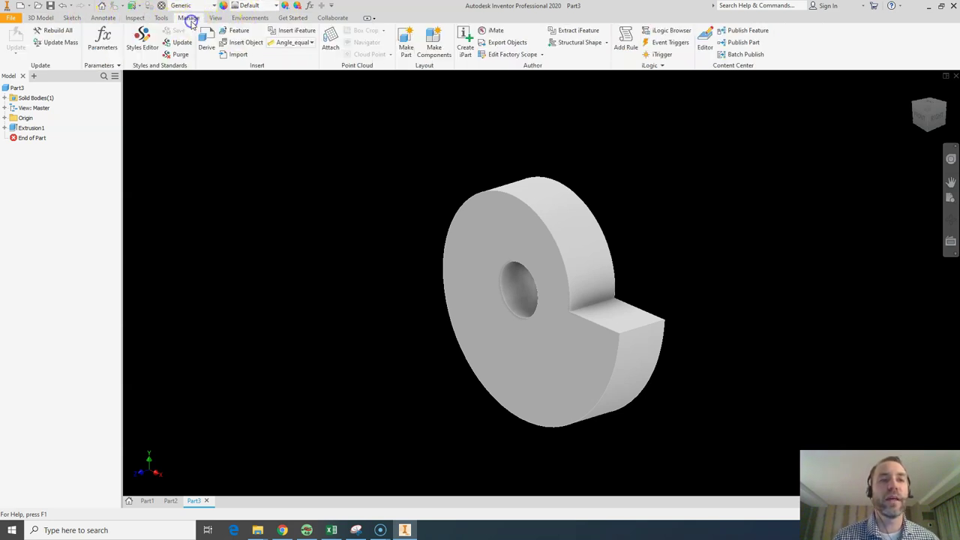
click(103, 39)
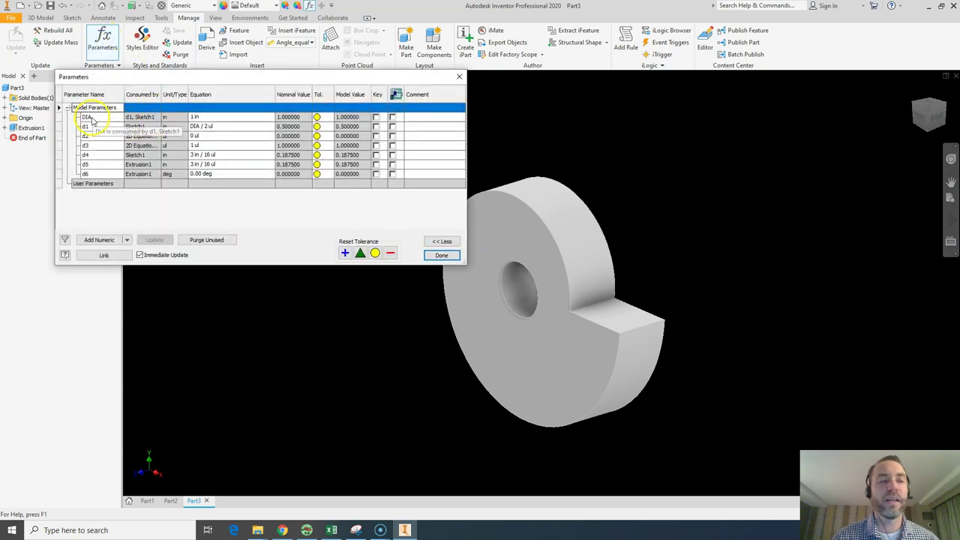
click(196, 117)
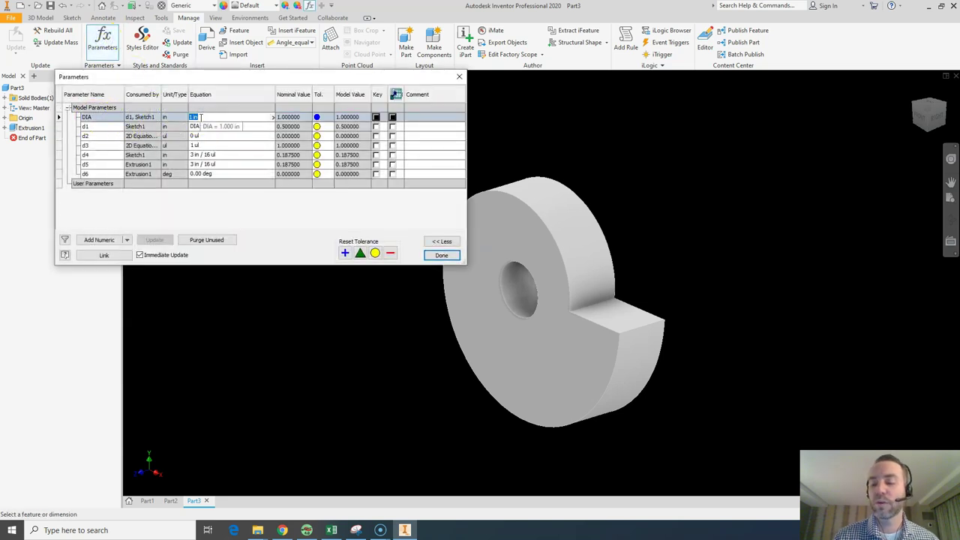
text(2.5)
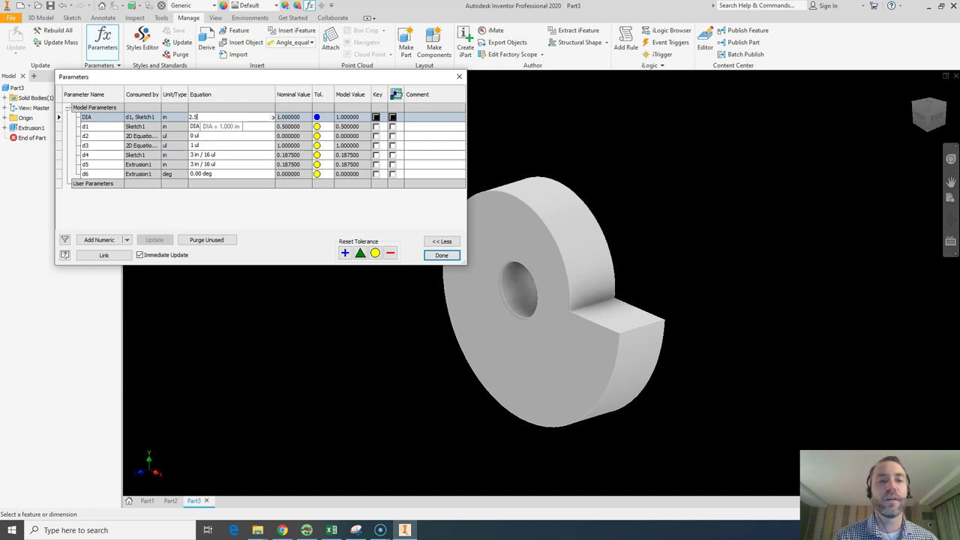
key(Return)
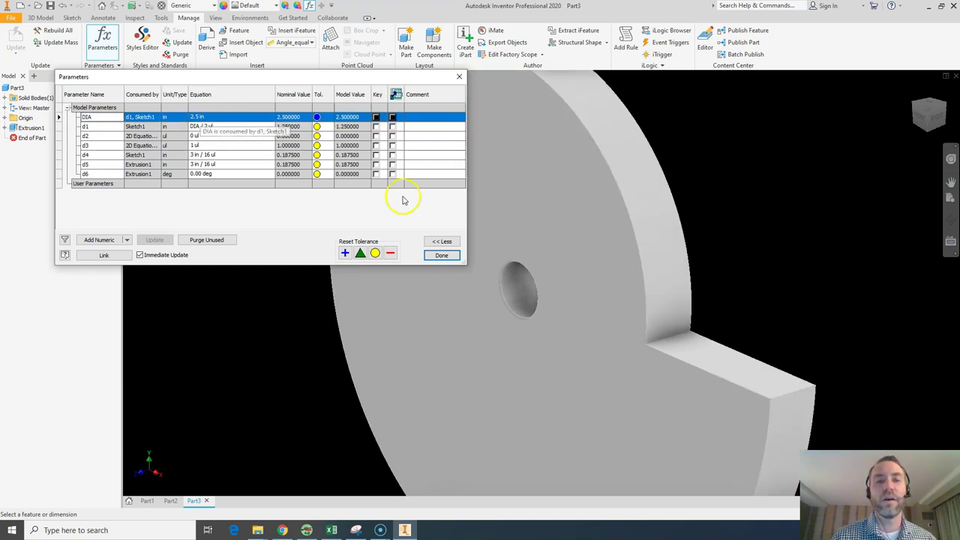
click(441, 256)
scroll(439, 260, up, 4)
scroll(439, 257, down, 4)
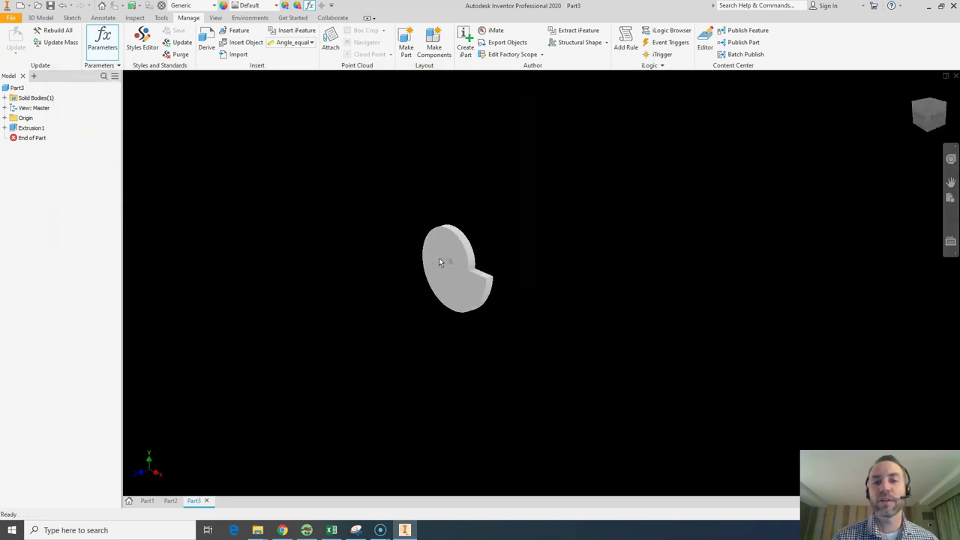
click(456, 275)
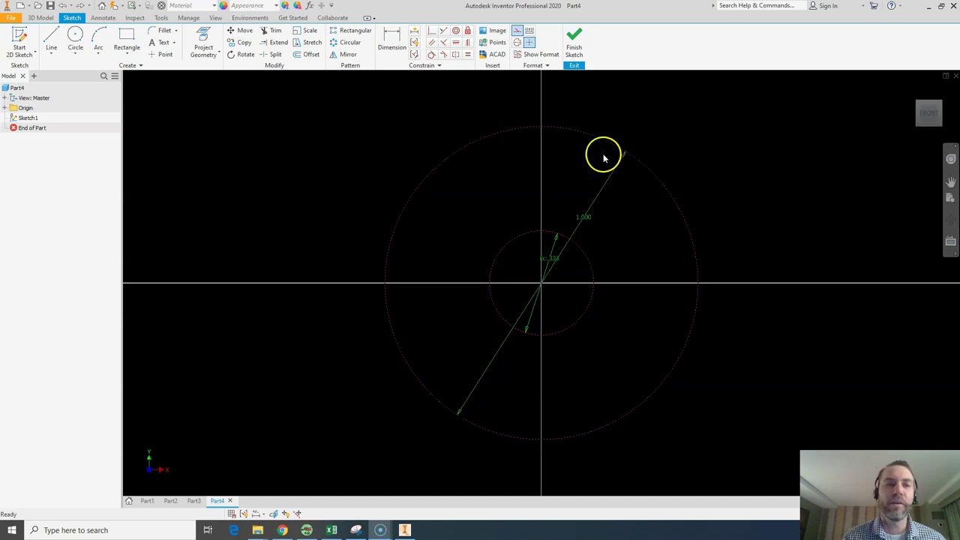
- Start an Equation Curve and move its entry box away from the sketch centre
click(51, 52)
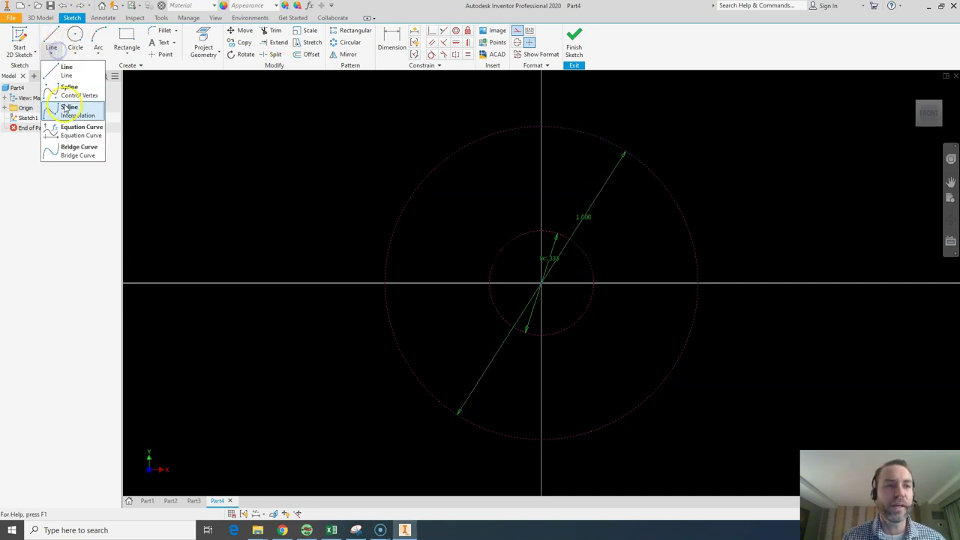
click(66, 128)
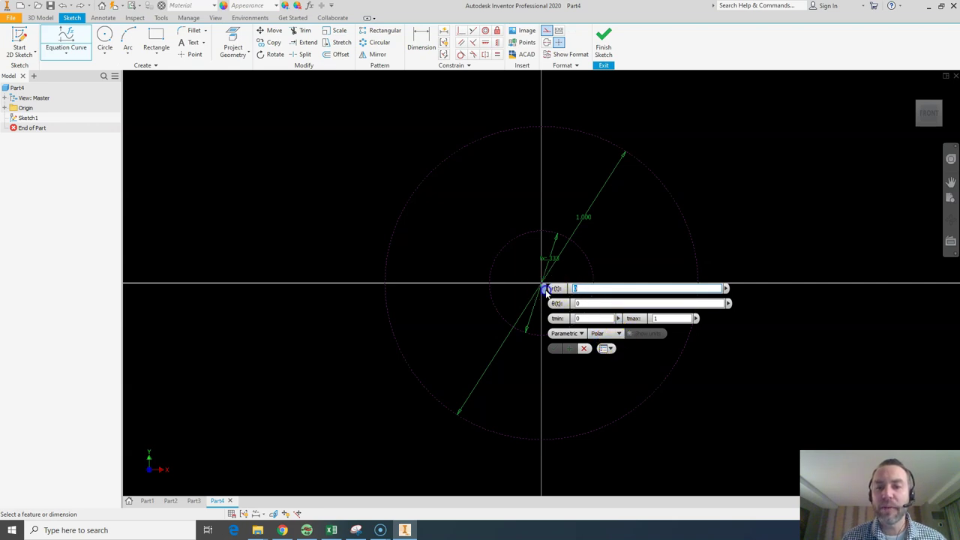
drag(543, 288, 645, 257)
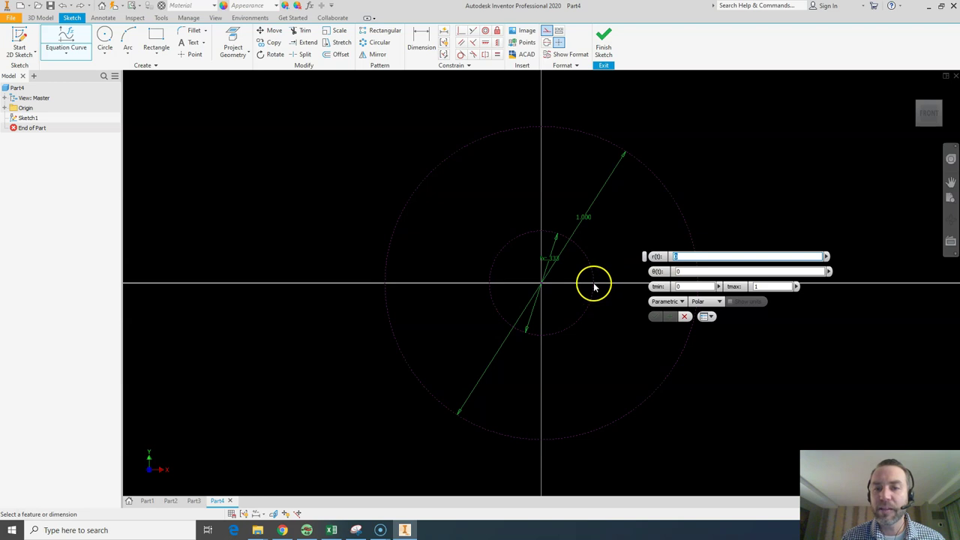
- Enter r(t)=DIA/6+DIA/3*t and θ(t)=t*360, then accept the spiral
click(555, 281)
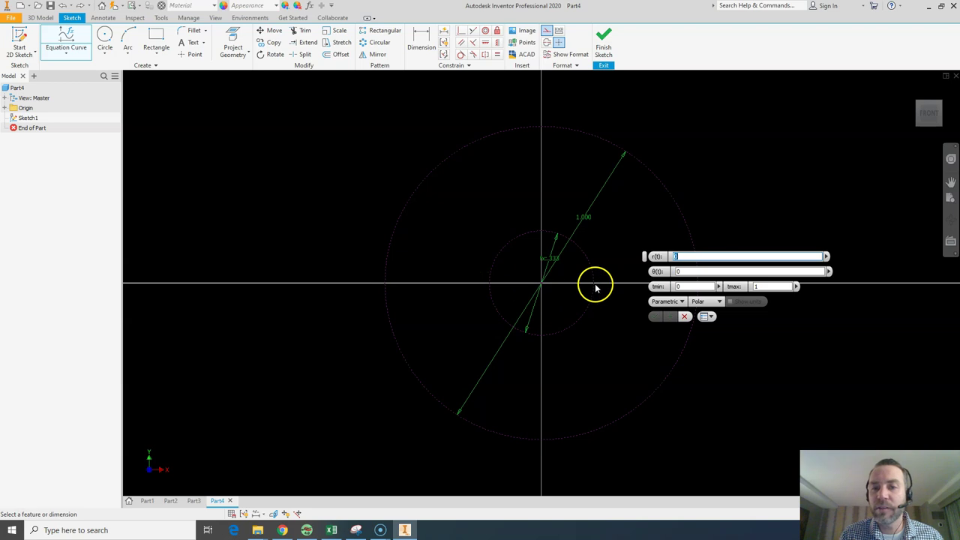
text(0)
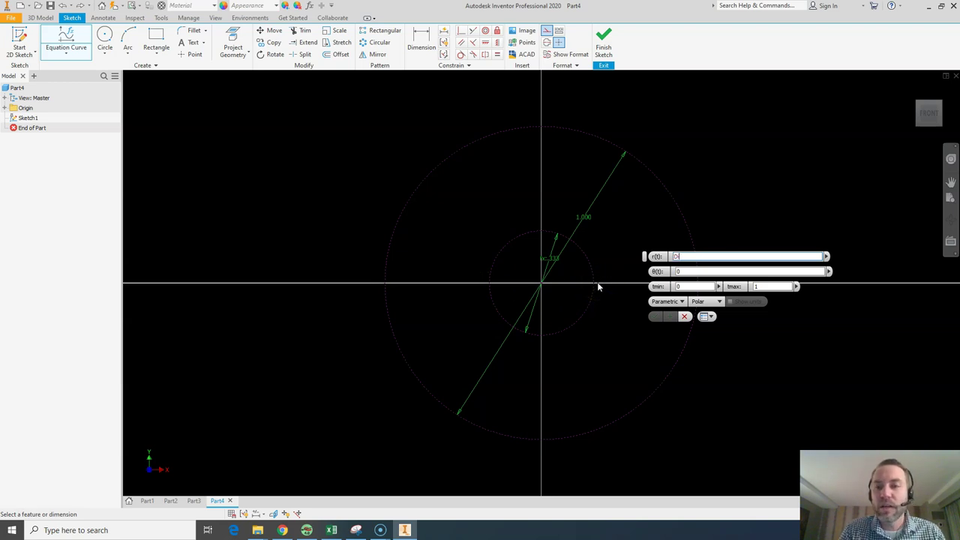
text(IA/)
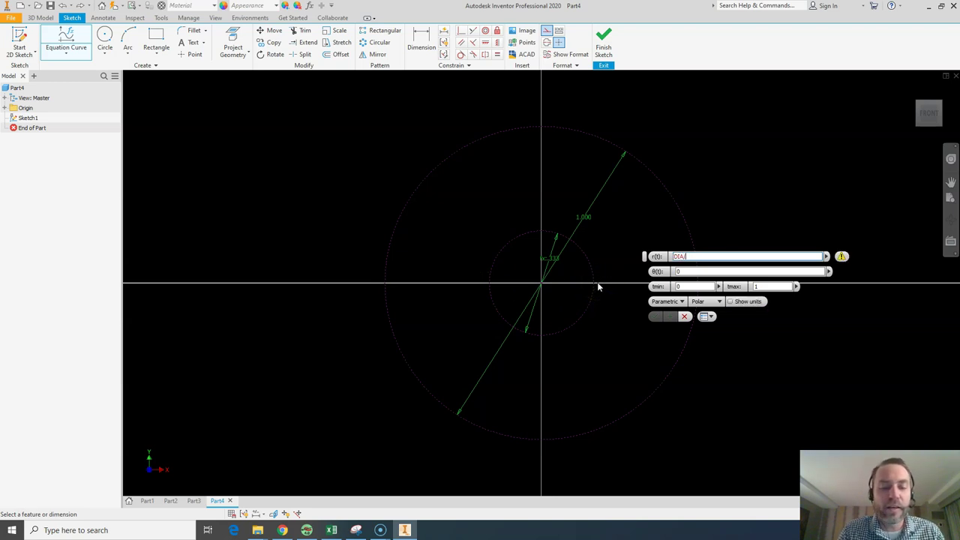
text(6+)
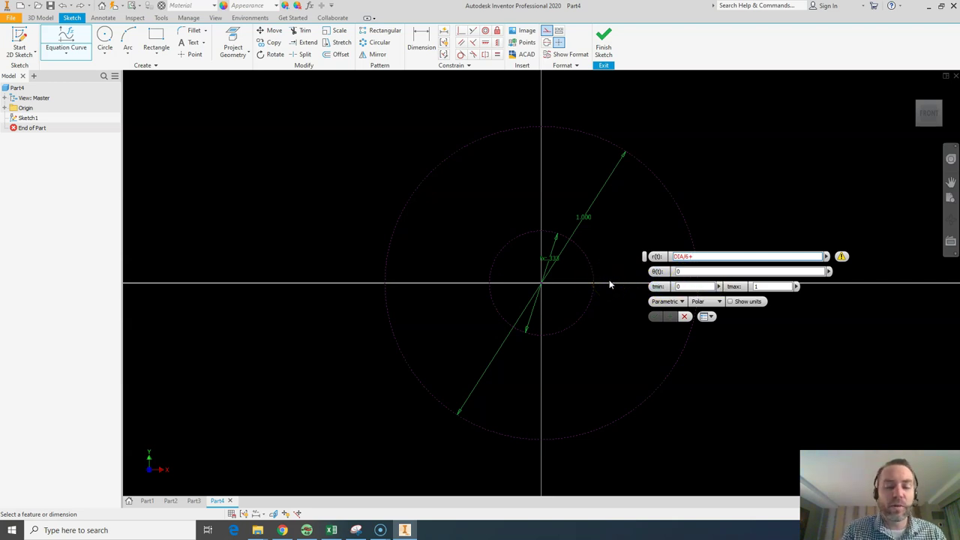
text(DIA/)
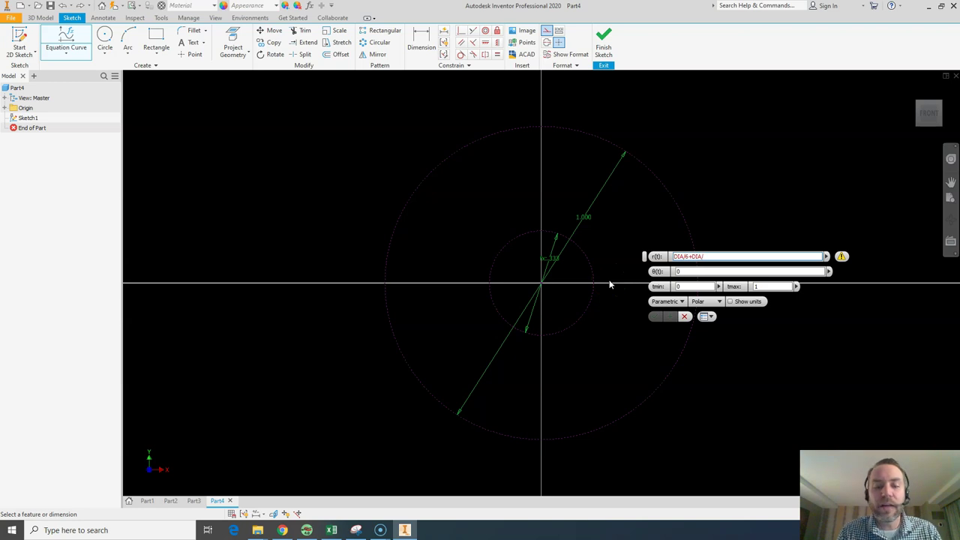
text(3*)
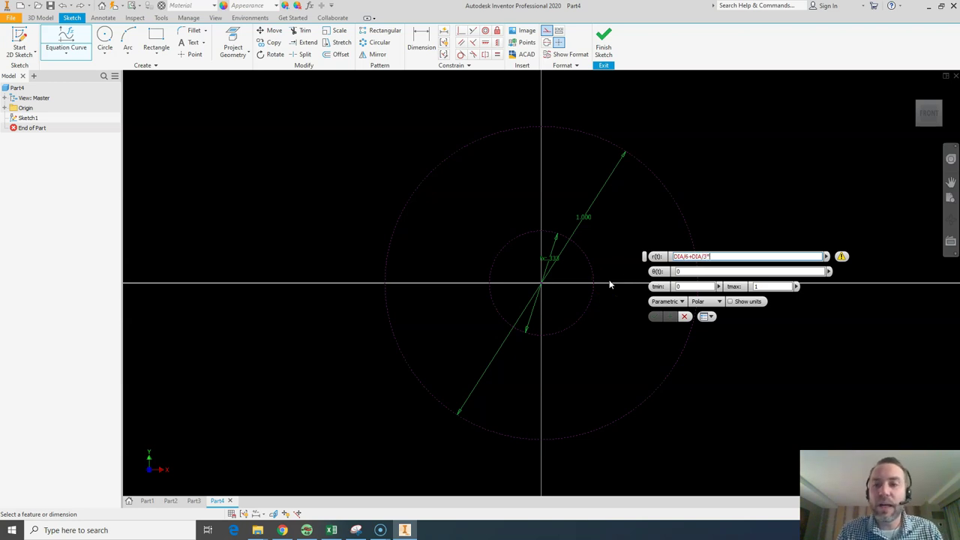
text(t)
key(Tab)
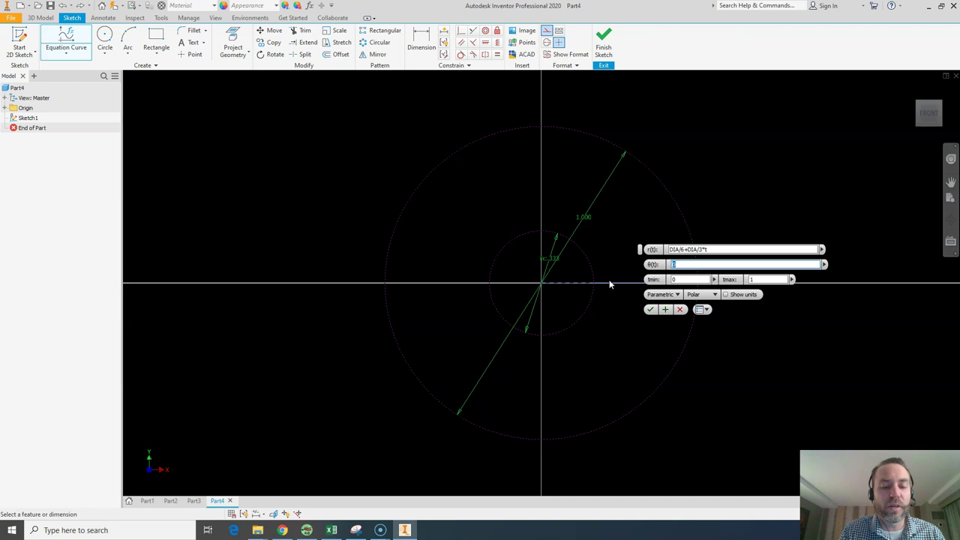
text(t)
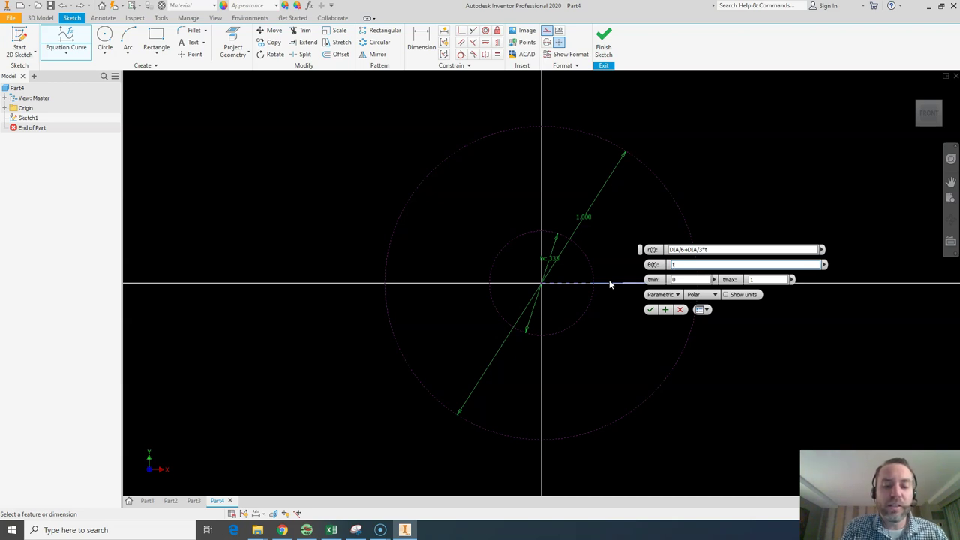
text(*360)
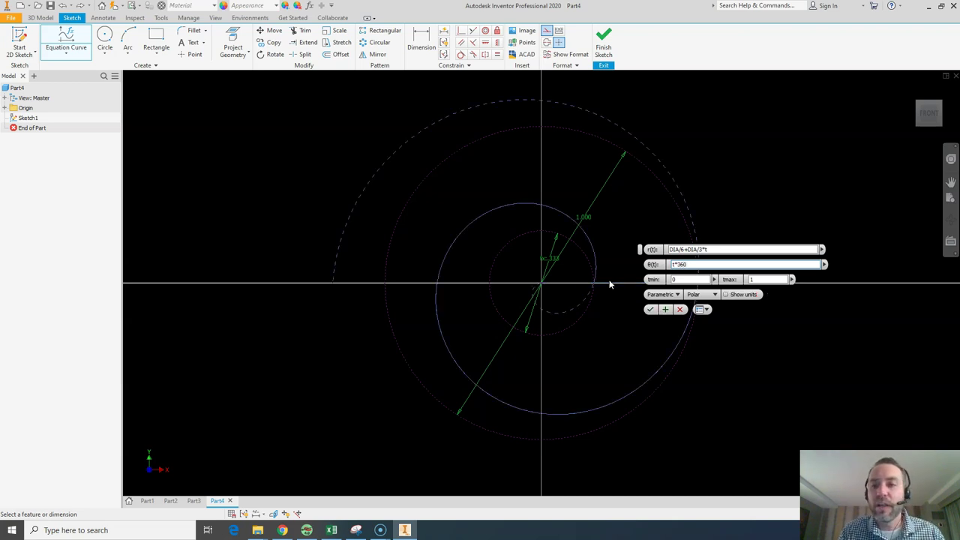
drag(640, 250, 728, 277)
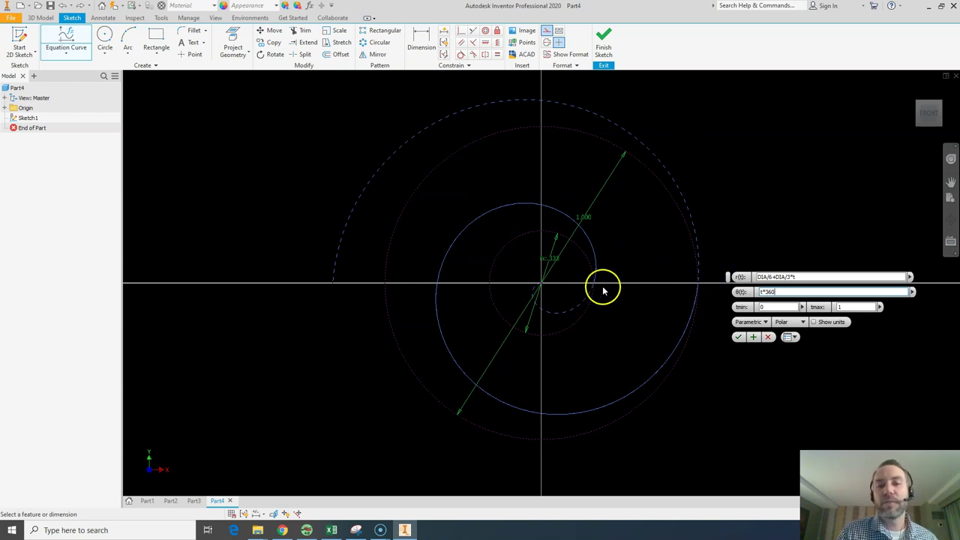
click(738, 337)
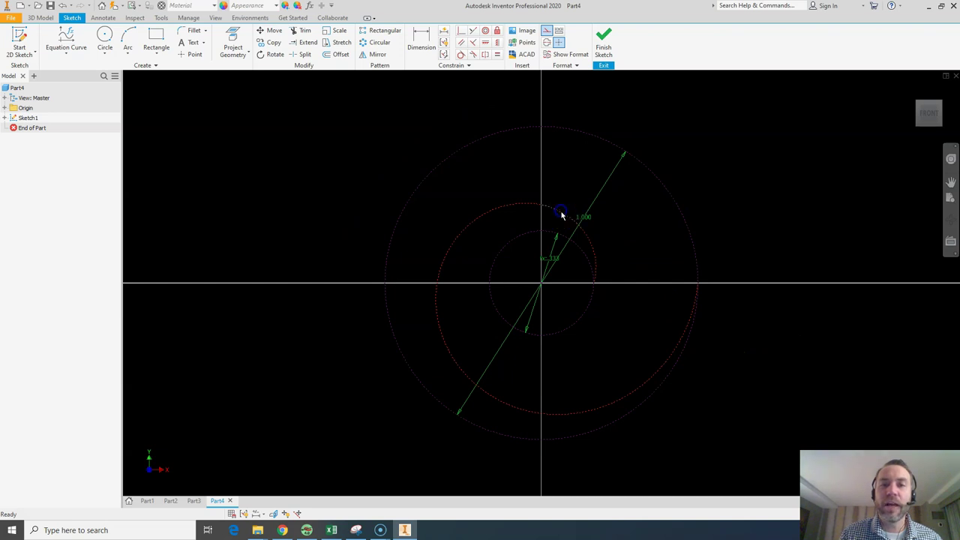
- Make the spiral regular geometry and join its inner and outer ends with a solid X-axis line
click(547, 30)
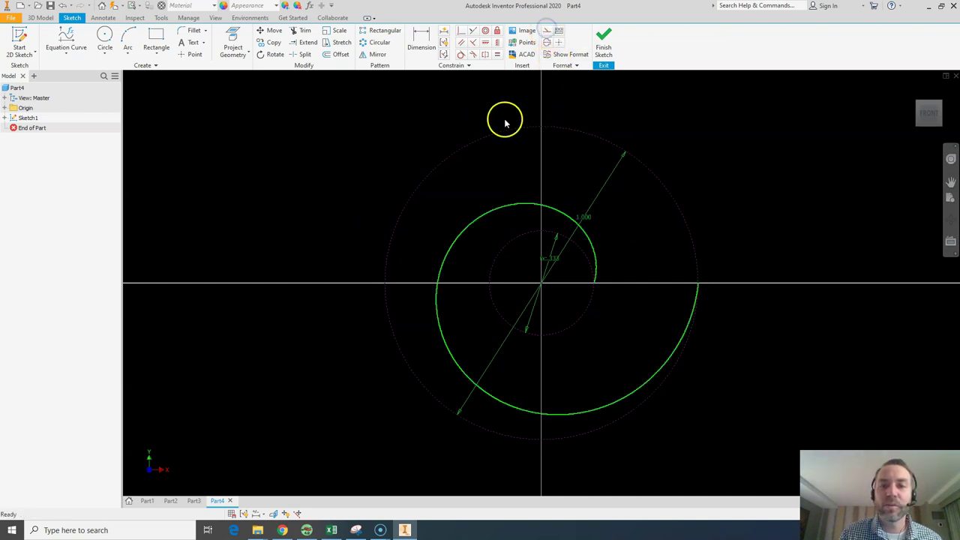
click(66, 52)
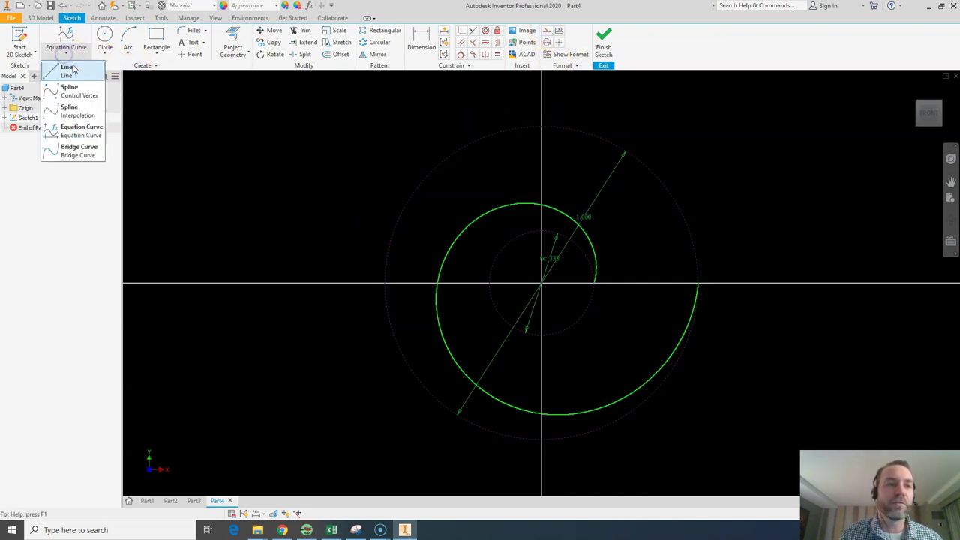
click(69, 69)
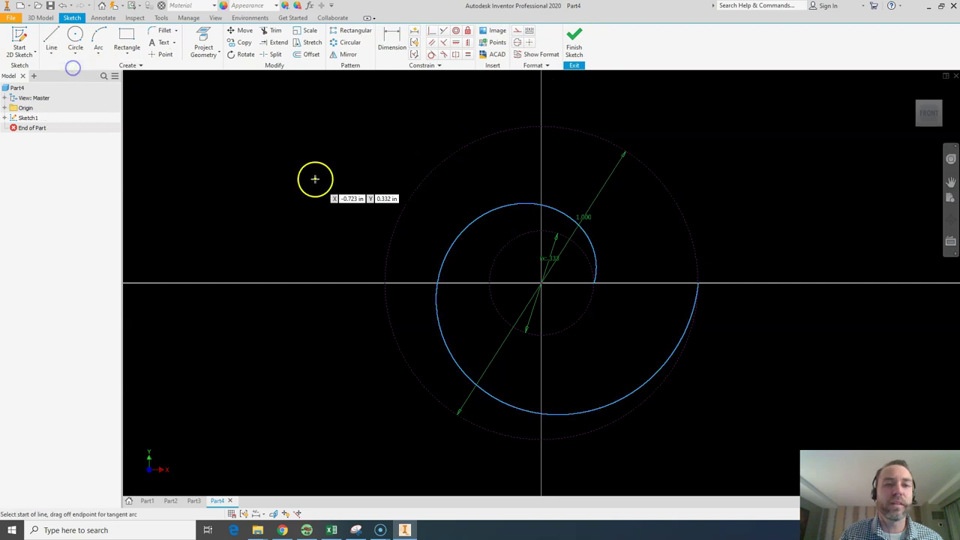
click(594, 283)
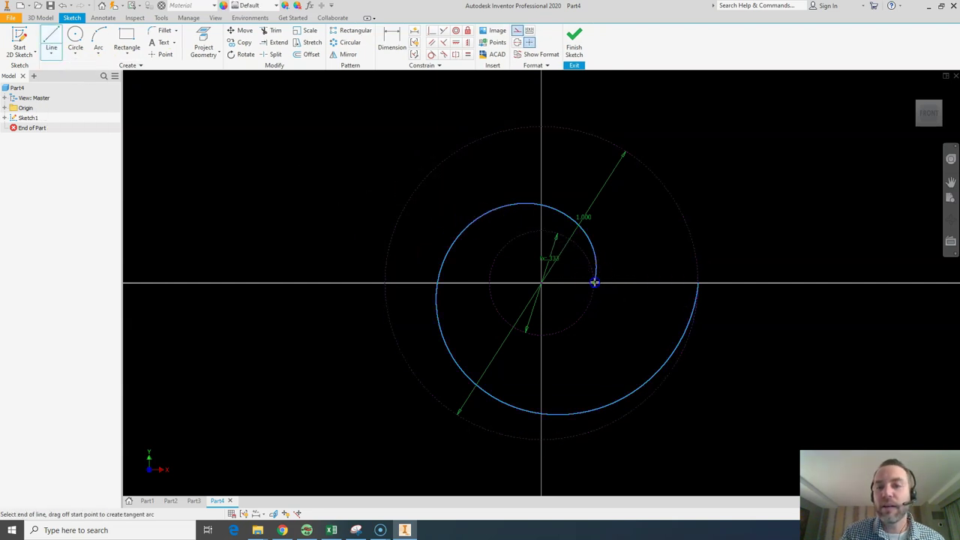
click(698, 283)
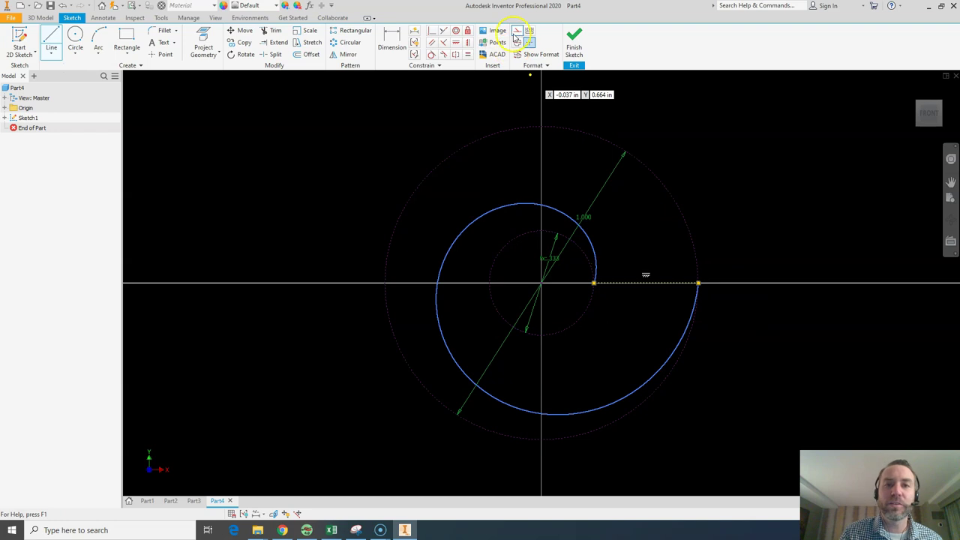
key(Escape)
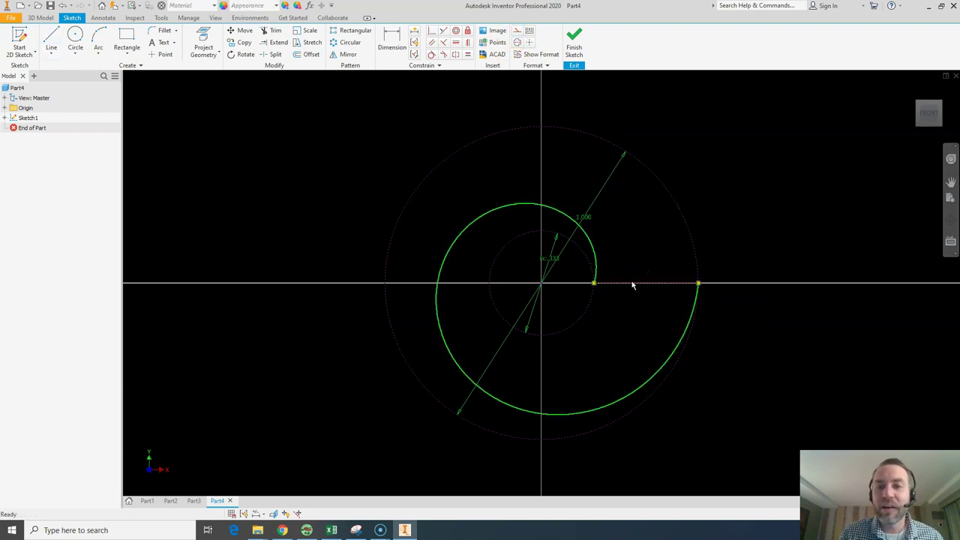
click(632, 282)
click(516, 31)
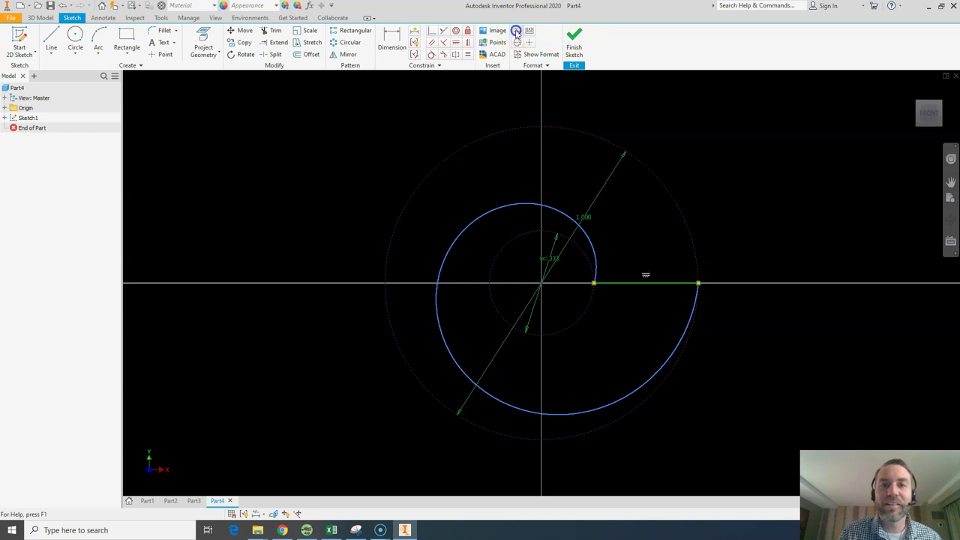
- Extrude the closed spiral cam profile to a distance of 3/16 in
key(e)
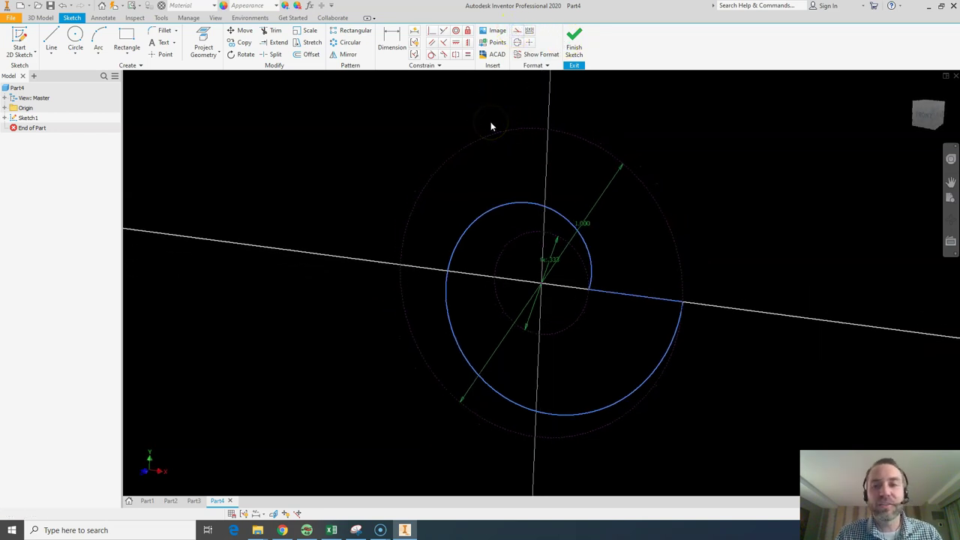
click(329, 128)
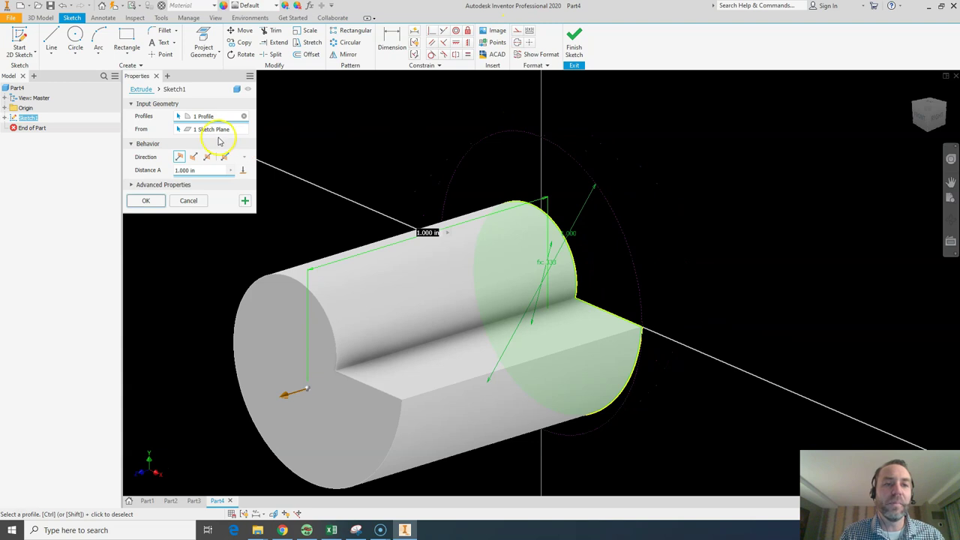
click(168, 170)
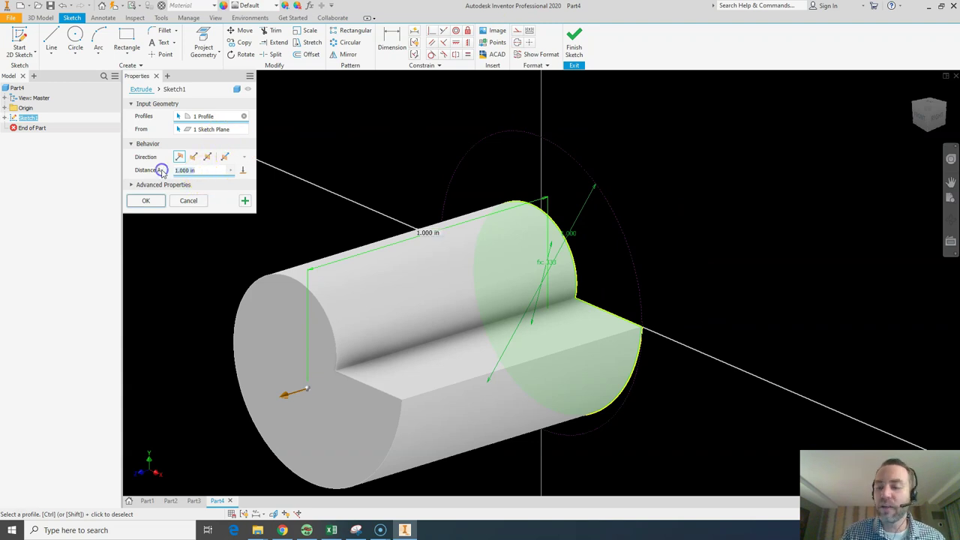
text(3/16)
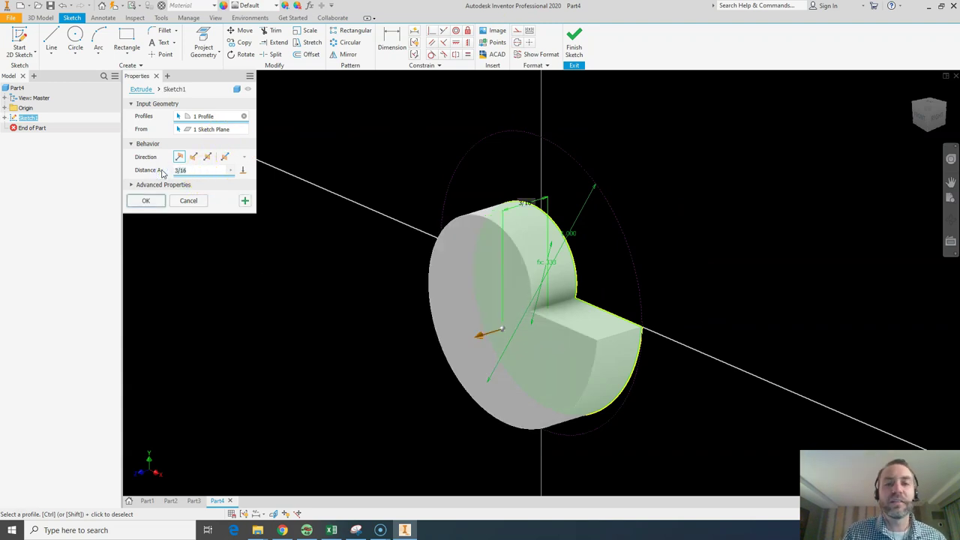
click(146, 202)
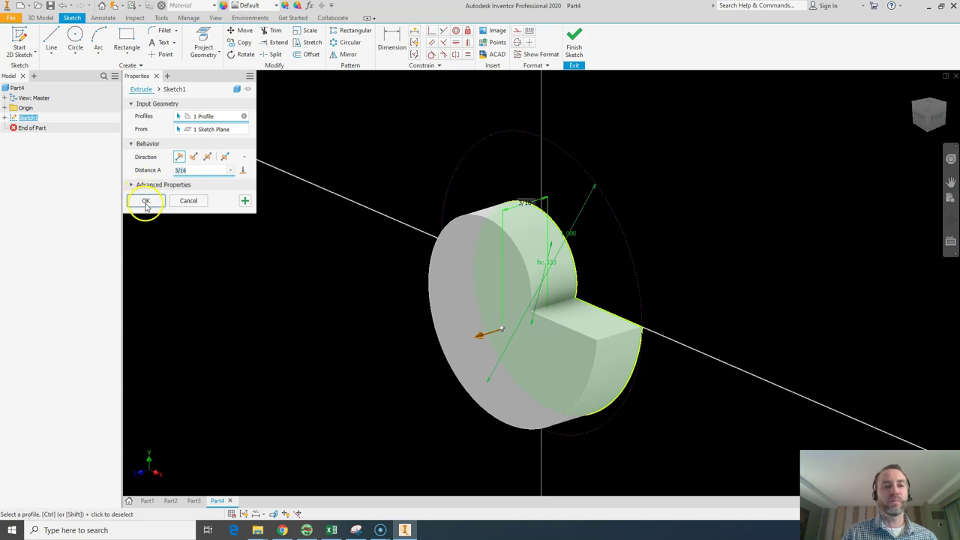